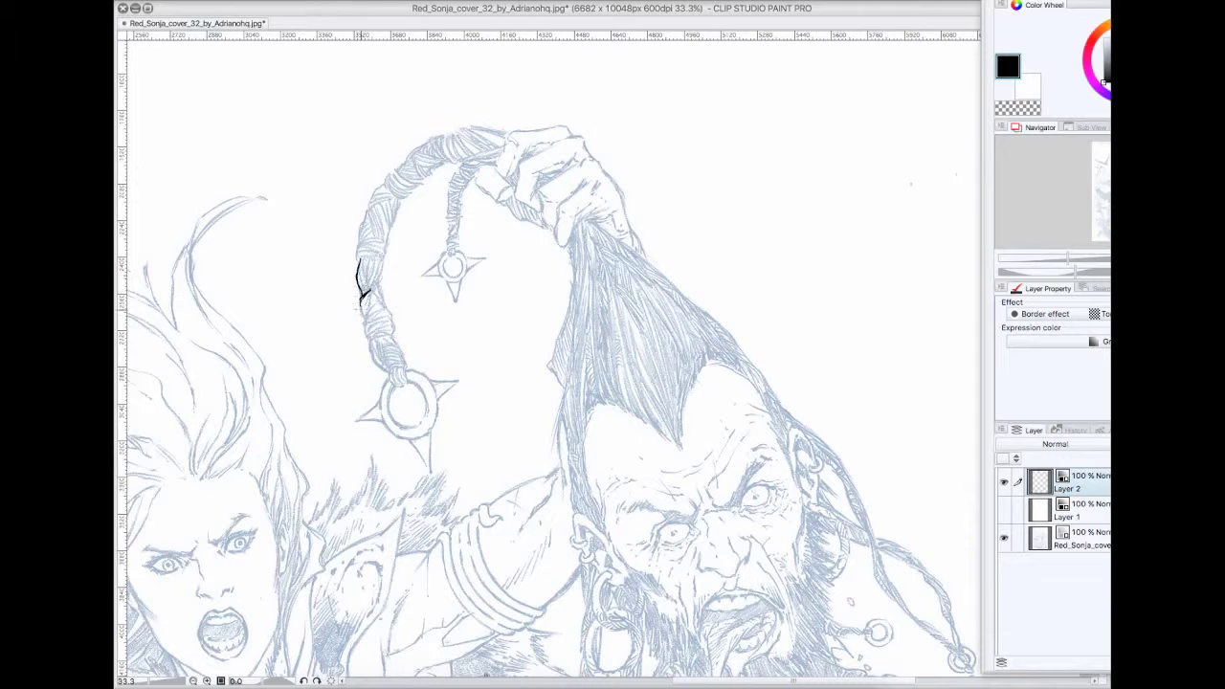
Ink the wrapped bands along the middle section of the large braid in black on Layer 2.
drag(370, 334, 392, 329)
drag(374, 282, 387, 311)
mouse_move(361, 256)
mouse_down()
mouse_move(373, 287)
mouse_move(381, 251)
mouse_move(373, 292)
mouse_up()
drag(363, 256, 375, 282)
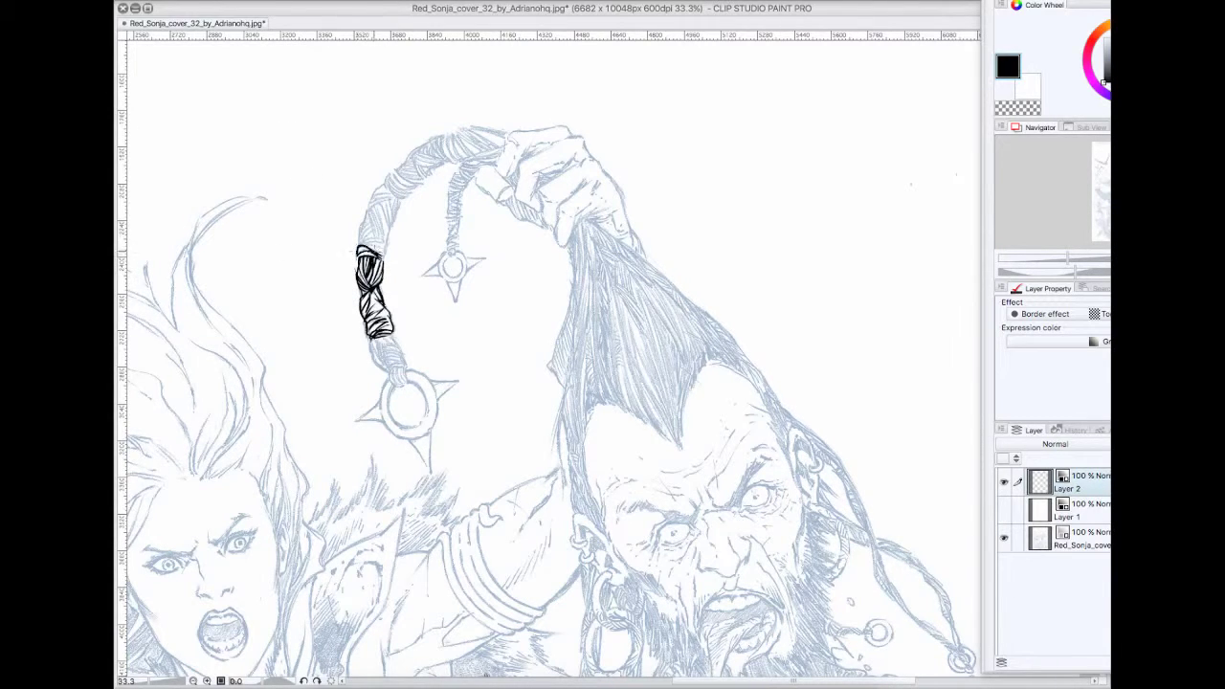
mouse_move(354, 251)
mouse_down()
mouse_move(383, 236)
mouse_move(382, 205)
mouse_move(369, 242)
mouse_move(377, 228)
mouse_up()
mouse_move(369, 217)
mouse_down()
mouse_move(391, 177)
mouse_move(405, 196)
mouse_move(417, 187)
mouse_move(406, 182)
mouse_move(393, 228)
mouse_up()
mouse_move(381, 233)
mouse_down()
mouse_move(400, 201)
mouse_move(377, 257)
mouse_up()
Ink the upper curve of the large braid up to the hand, cleaning up strokes with the transparent color.
key(c)
click(1006, 66)
mouse_move(420, 165)
mouse_down()
mouse_move(402, 181)
mouse_move(444, 162)
mouse_move(419, 179)
mouse_up()
click(1016, 106)
key(c)
mouse_move(364, 151)
mouse_down()
mouse_move(469, 199)
mouse_move(556, 178)
mouse_move(591, 180)
mouse_move(569, 179)
mouse_move(596, 202)
mouse_move(573, 178)
mouse_move(670, 175)
mouse_up()
key(c)
key(c)
Ink the thumb and first finger gripping the braid, and check the inks against the white Layer 1.
mouse_move(601, 211)
mouse_down()
mouse_move(620, 243)
mouse_move(582, 233)
mouse_move(616, 180)
mouse_move(622, 241)
mouse_up()
mouse_move(641, 190)
mouse_down()
mouse_move(628, 208)
mouse_move(667, 188)
mouse_up()
click(1004, 511)
click(1004, 511)
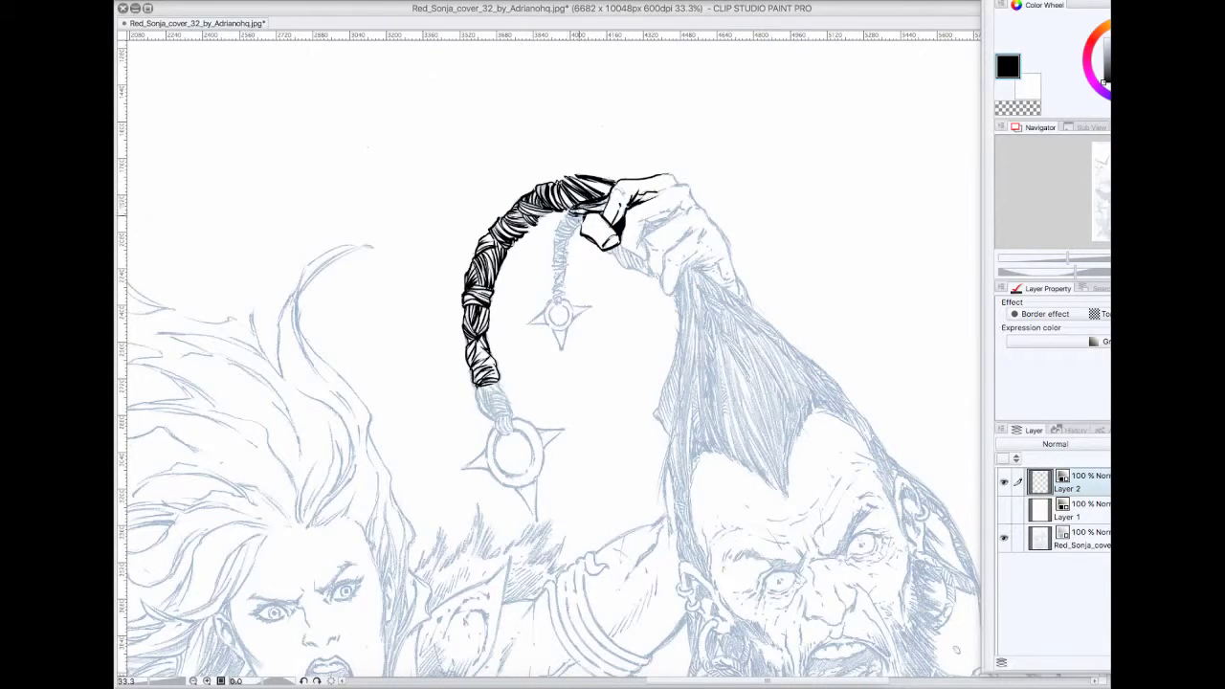
Ink the start of the short braid and the outlines of the next fingers of the gripping hand.
mouse_move(582, 213)
mouse_down()
mouse_move(553, 243)
mouse_move(653, 276)
mouse_move(646, 261)
mouse_up()
drag(649, 258, 649, 219)
mouse_move(647, 221)
mouse_down()
mouse_move(679, 204)
mouse_move(643, 235)
mouse_move(673, 209)
mouse_move(708, 224)
mouse_up()
drag(693, 230, 664, 252)
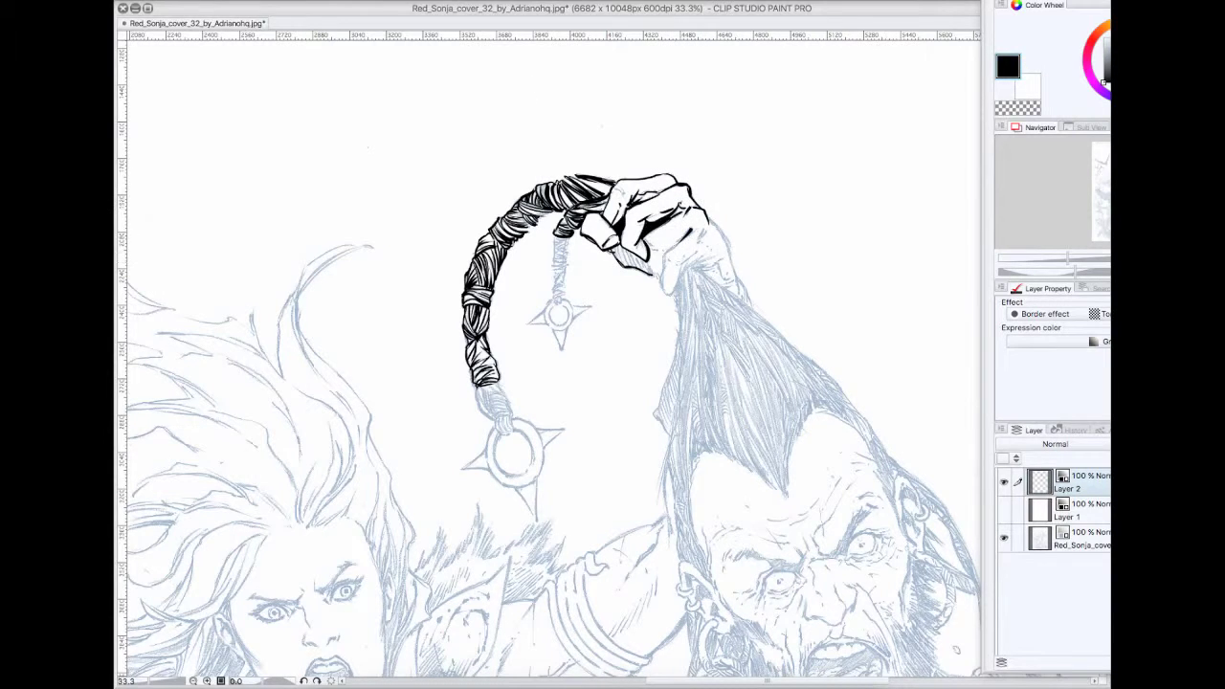
key(^)
click(665, 266)
Ink the lower finger and the dark gap beneath the gripping hand, correcting edges with the transparent color.
drag(692, 270, 679, 295)
drag(681, 312, 716, 285)
mouse_move(714, 286)
mouse_down()
mouse_move(728, 281)
mouse_move(679, 309)
mouse_up()
key(c)
key(c)
Ink the remaining knuckles, back of the hand and wrist where it meets the hair.
drag(672, 253, 712, 272)
drag(718, 251, 743, 275)
mouse_move(704, 272)
mouse_down()
mouse_move(737, 287)
mouse_move(704, 291)
mouse_up()
drag(710, 284, 742, 310)
mouse_move(736, 302)
mouse_down()
mouse_move(746, 320)
mouse_move(737, 323)
mouse_up()
drag(741, 251, 756, 305)
drag(750, 281, 763, 331)
drag(689, 310, 683, 348)
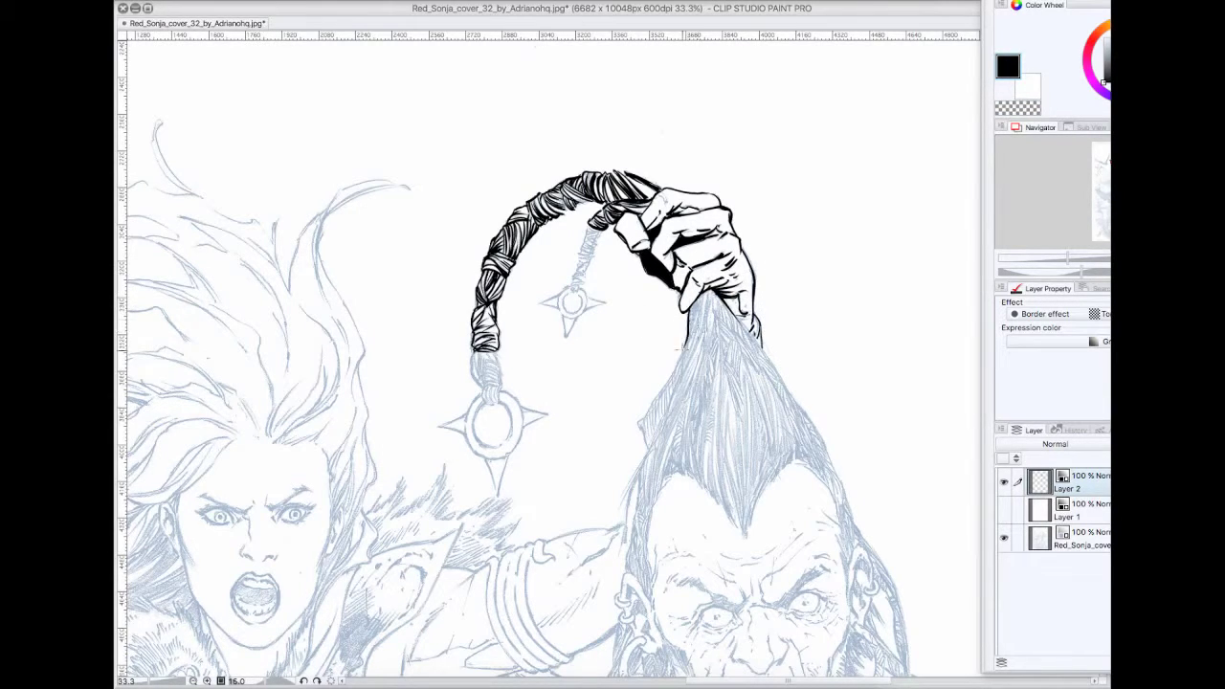
Ink the outer contour of the pulled hair from the hand down to its pointed tip, and check it against Layer 1.
drag(691, 304, 690, 337)
drag(699, 302, 689, 340)
drag(686, 341, 643, 436)
drag(641, 419, 642, 448)
click(1005, 511)
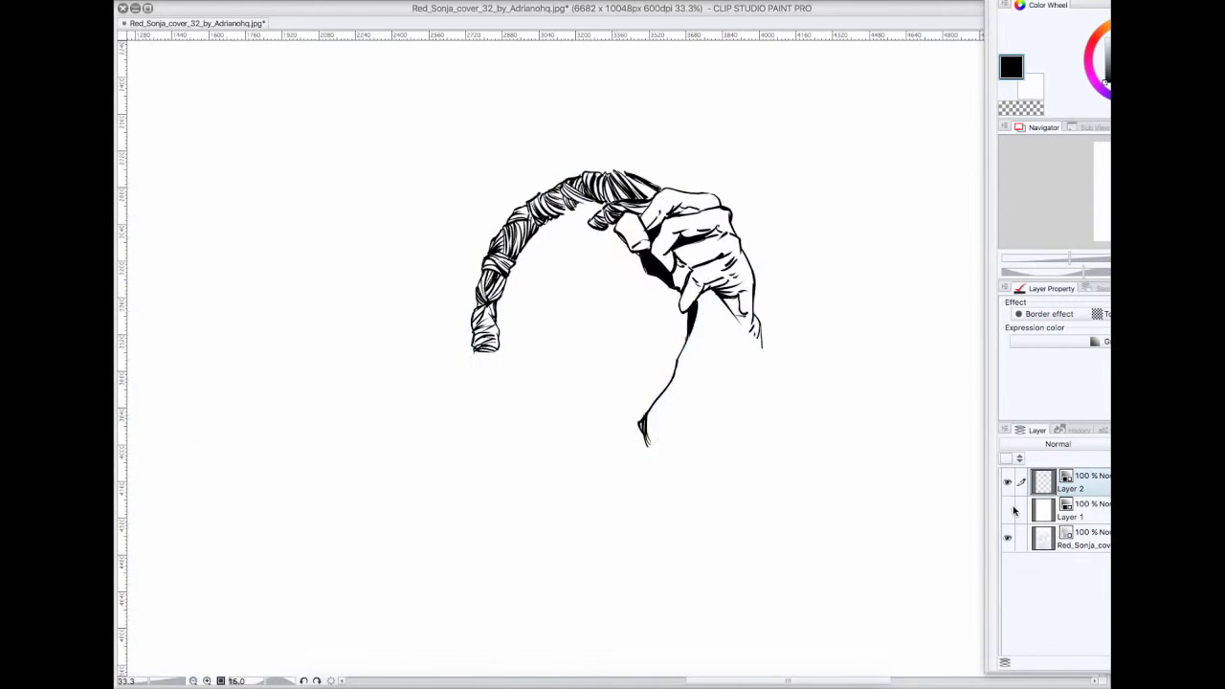
click(1007, 511)
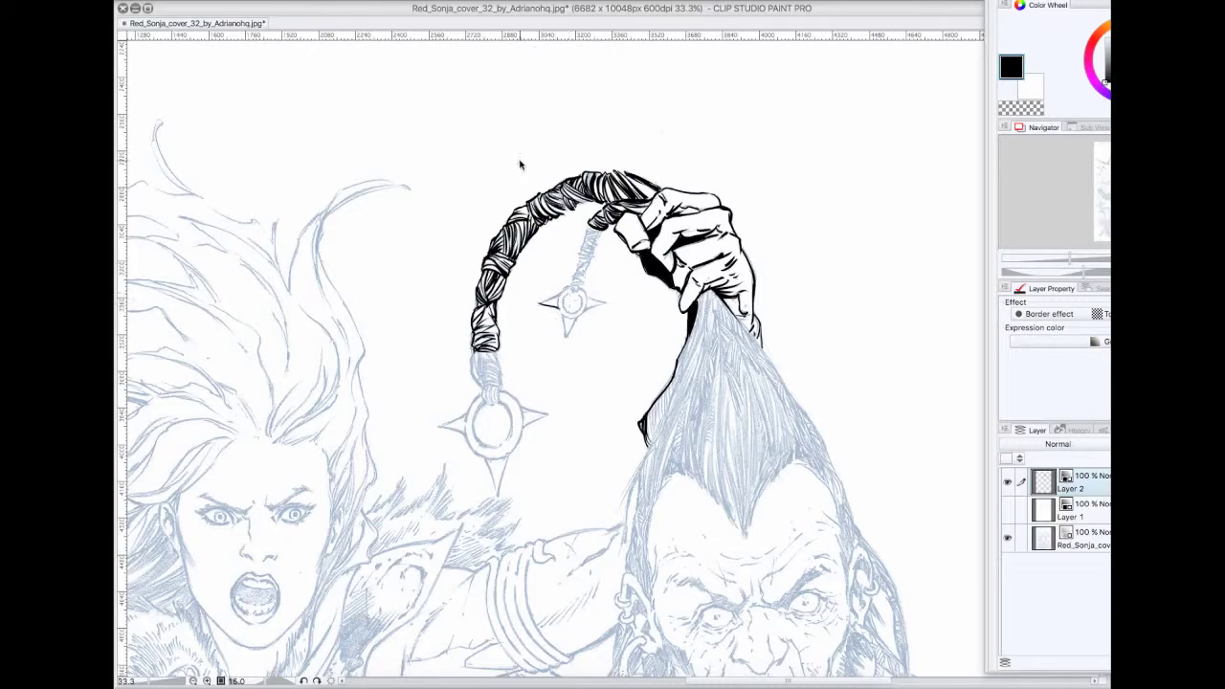
Ink the small pendant's ring and its pointed spikes at the end of the short braid.
click(1064, 258)
drag(1083, 273, 1063, 274)
click(1077, 259)
mouse_move(480, 390)
mouse_down()
mouse_move(489, 360)
mouse_move(512, 375)
mouse_move(528, 368)
mouse_up()
key(c)
click(1015, 65)
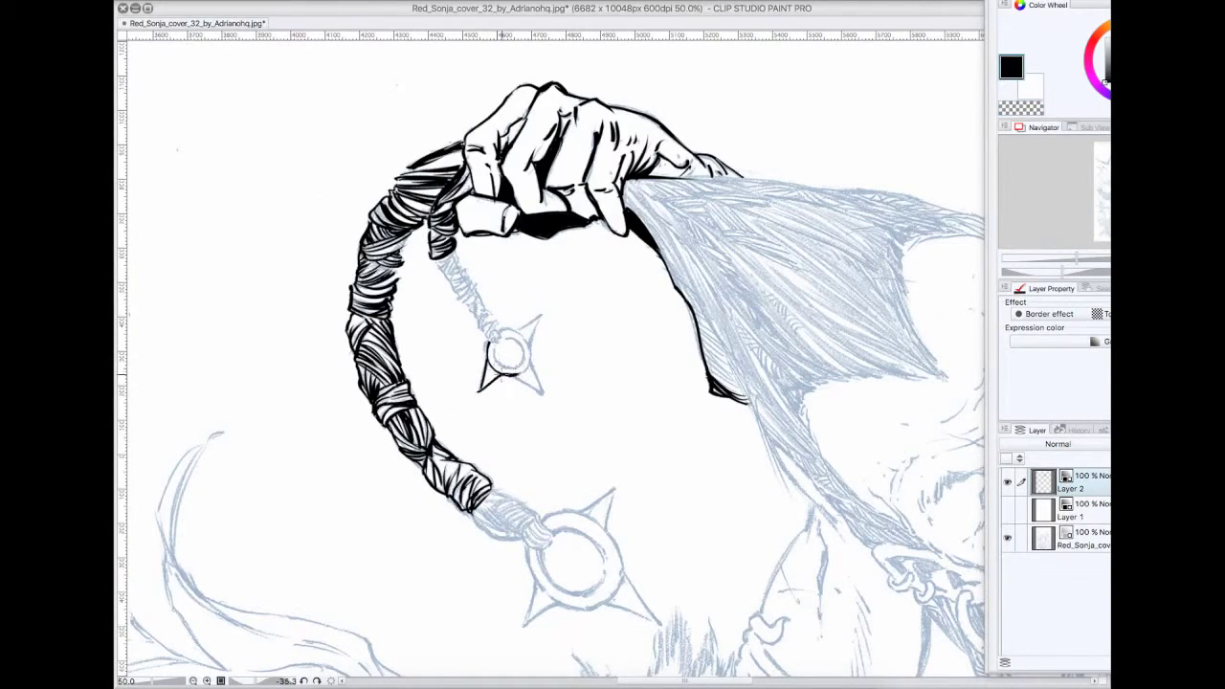
mouse_move(494, 345)
mouse_down()
mouse_move(525, 341)
mouse_move(509, 370)
mouse_move(499, 340)
mouse_move(540, 317)
mouse_up()
key(c)
key(c)
drag(540, 317, 529, 339)
drag(512, 377, 542, 393)
Ink the wrapped cord of the short braid between the small pendant and the hand.
drag(484, 324, 498, 337)
mouse_move(486, 333)
mouse_down()
mouse_move(494, 341)
mouse_move(493, 324)
mouse_up()
mouse_move(489, 314)
mouse_down()
mouse_move(495, 327)
mouse_move(477, 325)
mouse_move(486, 308)
mouse_up()
mouse_move(480, 305)
mouse_down()
mouse_move(431, 273)
mouse_move(466, 249)
mouse_up()
drag(433, 266, 450, 249)
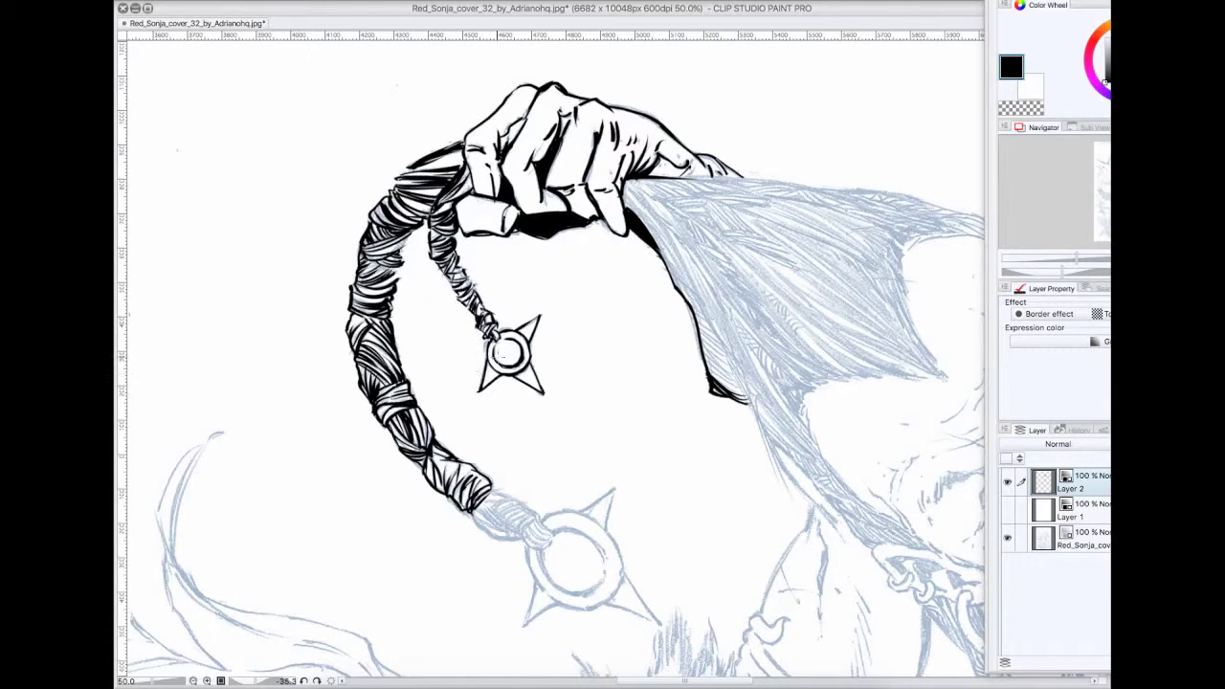
Ink dark hair strands fanning out from beneath the gripping fingers, refining them with the transparent color.
mouse_move(624, 188)
mouse_down()
mouse_move(676, 247)
mouse_move(656, 243)
mouse_move(670, 202)
mouse_up()
mouse_move(643, 180)
mouse_down()
mouse_move(669, 197)
mouse_move(681, 233)
mouse_move(653, 209)
mouse_move(682, 236)
mouse_up()
key(c)
key(c)
mouse_move(660, 210)
mouse_down()
mouse_move(716, 255)
mouse_move(695, 230)
mouse_up()
key(c)
key(c)
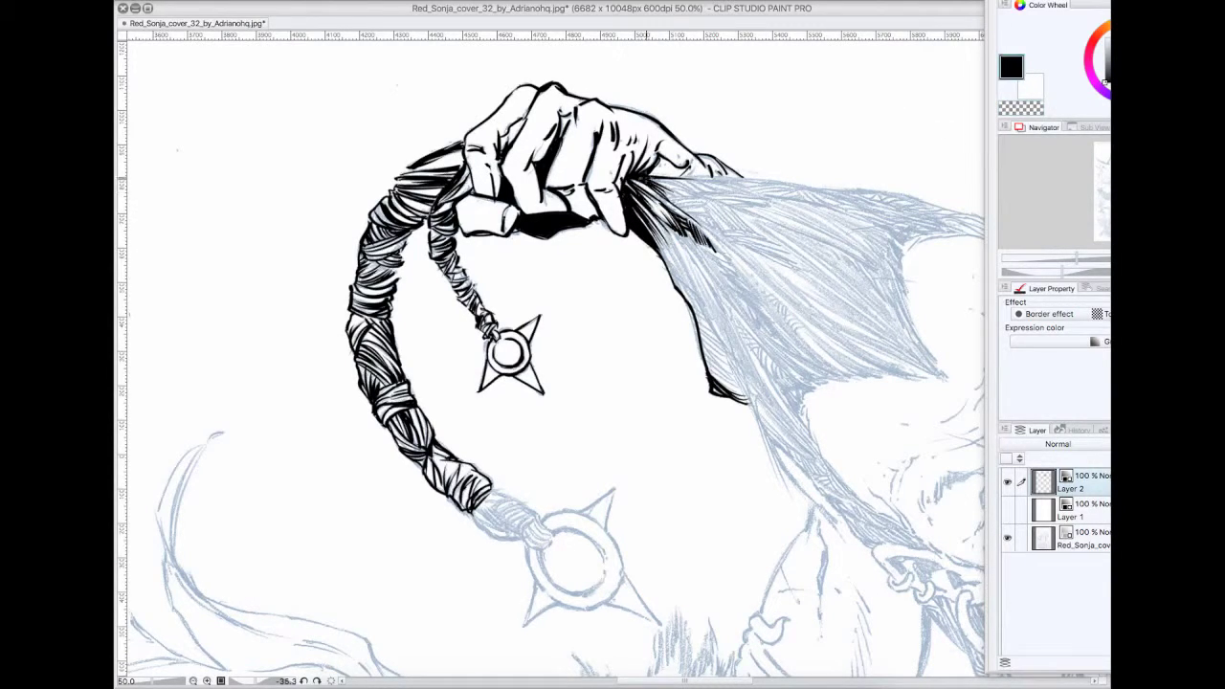
Add longer black strands along the hair's shadowed edge below the hand, and check the inks against Layer 1.
drag(653, 216, 678, 251)
drag(657, 226, 701, 295)
mouse_move(657, 243)
mouse_down()
mouse_move(693, 291)
mouse_move(661, 256)
mouse_up()
key(c)
drag(728, 598, 637, 625)
click(1008, 510)
click(1008, 510)
Hatch fine strands along the hair's outer contour near its pointed tip.
key(c)
drag(700, 405, 725, 433)
drag(702, 392, 725, 423)
drag(704, 379, 724, 413)
drag(708, 356, 712, 399)
mouse_move(710, 313)
mouse_down()
mouse_move(712, 379)
mouse_move(710, 356)
mouse_up()
Ink the last wrapped section of the large braid down to the large ring pendant.
mouse_move(431, 449)
mouse_down()
mouse_move(467, 497)
mouse_move(479, 467)
mouse_move(490, 488)
mouse_move(469, 494)
mouse_move(490, 515)
mouse_move(500, 503)
mouse_move(469, 536)
mouse_move(530, 561)
mouse_up()
mouse_move(498, 496)
mouse_down()
mouse_move(536, 559)
mouse_move(469, 557)
mouse_up()
drag(574, 571, 551, 412)
click(1015, 107)
click(1011, 69)
drag(440, 384, 413, 416)
key(super+z)
drag(386, 269, 408, 301)
drag(364, 222, 376, 245)
Ink the large pendant's outer and inner ring with shading, trimming the strokes with the transparent color.
drag(440, 384, 524, 414)
mouse_move(467, 325)
mouse_down()
mouse_move(522, 361)
mouse_move(494, 406)
mouse_up()
click(1015, 109)
drag(522, 359, 523, 414)
drag(515, 420, 530, 395)
drag(439, 348, 442, 387)
mouse_move(444, 391)
mouse_down()
mouse_move(525, 414)
mouse_move(467, 418)
mouse_move(528, 395)
mouse_up()
click(1012, 69)
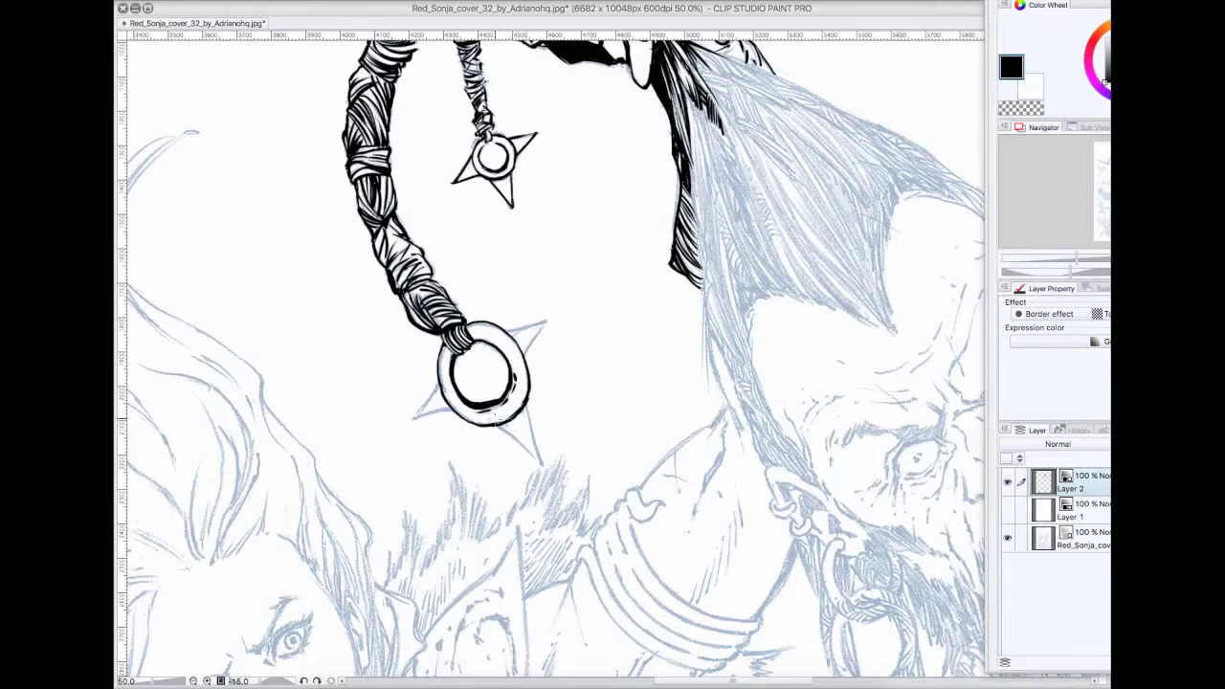
Ink the pointed spikes around the large ring pendant, undoing faulty strokes.
mouse_move(465, 419)
mouse_down()
mouse_move(448, 350)
mouse_move(452, 410)
mouse_move(528, 408)
mouse_move(542, 464)
mouse_up()
key(c)
key(c)
drag(525, 355, 543, 323)
key(ctrl+z)
key(ctrl+z)
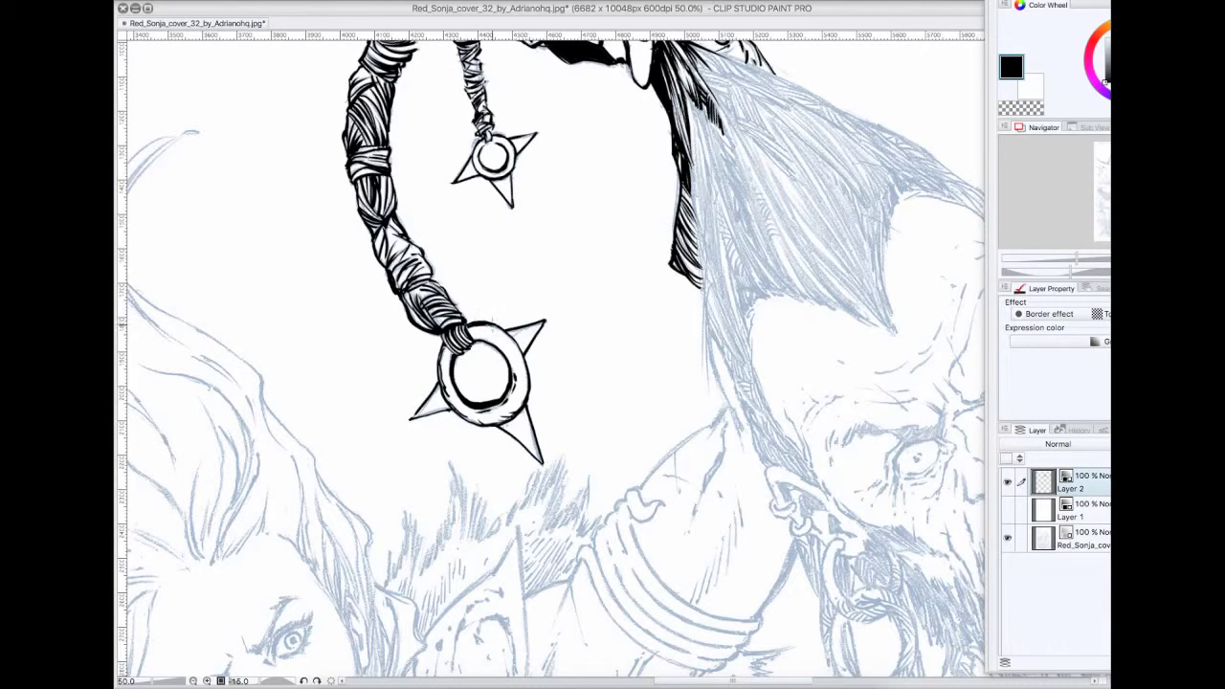
Show the white Layer 1, touch up the large braid's wraps, and hide the layer again.
click(1008, 511)
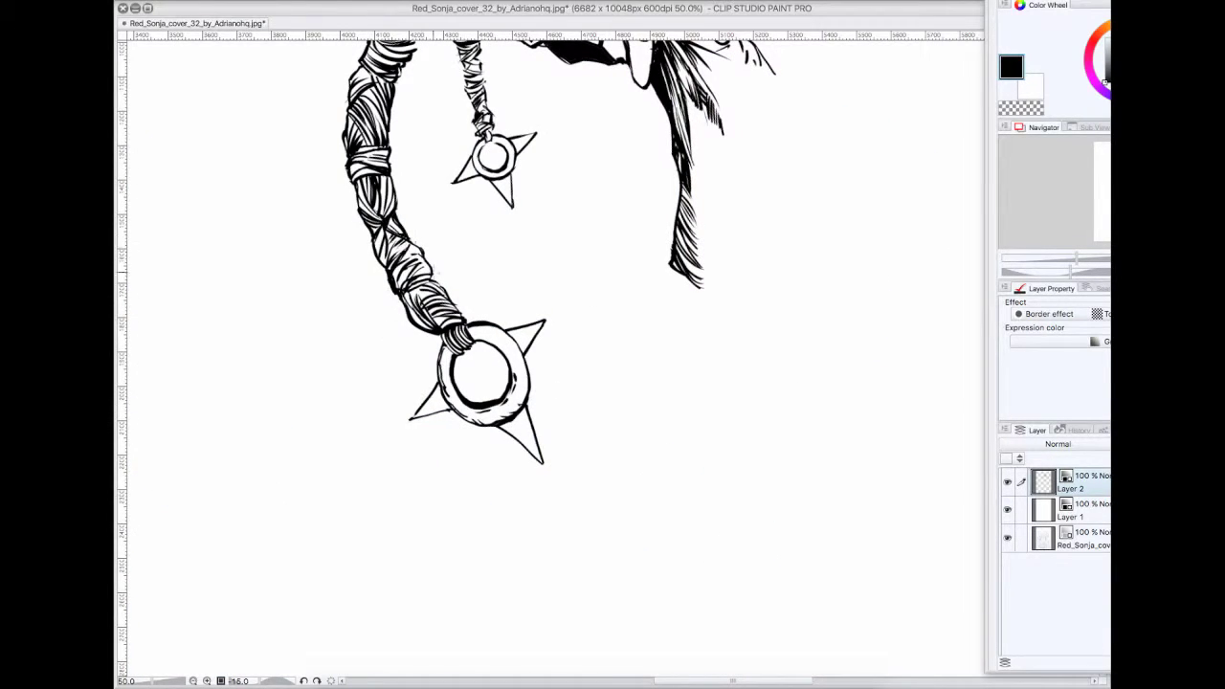
drag(379, 244, 372, 256)
drag(427, 299, 404, 330)
drag(1081, 255, 1065, 258)
click(1008, 510)
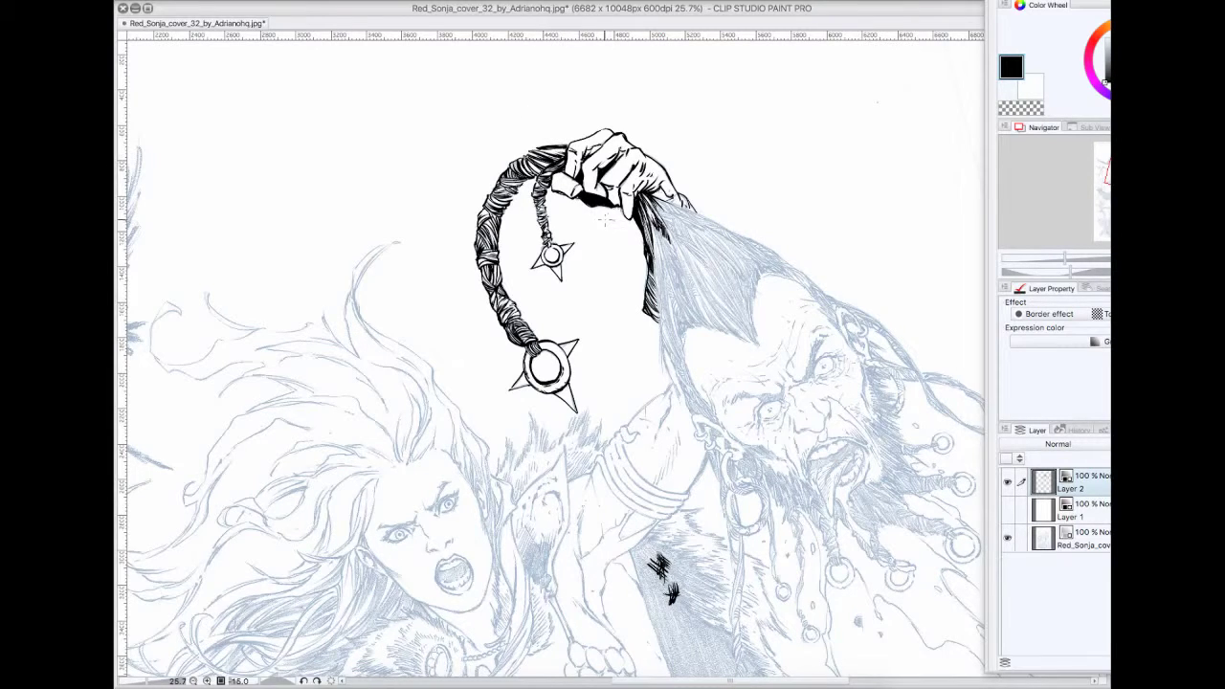
scroll(605, 220, up, 3)
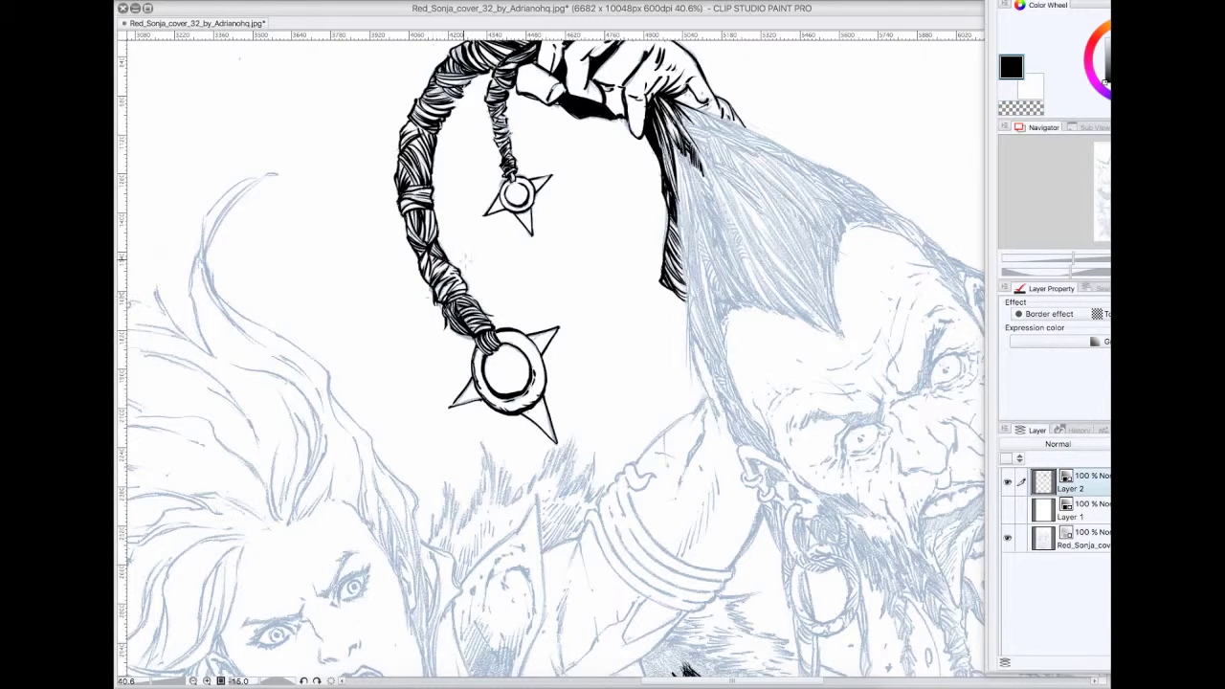
Ink the first strands of the warrior's stretched hair from beneath the gripping hand along its upper edge.
drag(850, 349, 585, 382)
drag(408, 173, 419, 207)
mouse_move(404, 159)
mouse_down()
mouse_move(413, 176)
mouse_move(446, 166)
mouse_up()
mouse_move(423, 159)
mouse_down()
mouse_move(443, 171)
mouse_move(439, 162)
mouse_up()
mouse_move(427, 145)
mouse_down()
mouse_move(450, 166)
mouse_move(490, 169)
mouse_up()
drag(488, 167, 527, 188)
drag(434, 147, 473, 170)
mouse_move(450, 153)
mouse_down()
mouse_move(491, 183)
mouse_move(553, 289)
mouse_up()
mouse_move(505, 218)
mouse_down()
mouse_move(561, 273)
mouse_move(533, 268)
mouse_up()
Fill the middle of the stretched hair with long flowing black strands running down toward the forehead.
mouse_move(501, 221)
mouse_down()
mouse_move(551, 306)
mouse_move(540, 283)
mouse_up()
drag(513, 227, 534, 268)
mouse_move(440, 163)
mouse_down()
mouse_move(471, 203)
mouse_move(469, 192)
mouse_up()
mouse_move(451, 169)
mouse_down()
mouse_move(482, 216)
mouse_move(471, 203)
mouse_up()
drag(432, 162, 452, 199)
drag(435, 161, 498, 230)
mouse_move(431, 176)
mouse_down()
mouse_move(461, 226)
mouse_move(481, 218)
mouse_up()
drag(450, 190, 501, 245)
mouse_move(459, 207)
mouse_down()
mouse_move(499, 249)
mouse_move(471, 236)
mouse_move(501, 289)
mouse_up()
mouse_move(483, 251)
mouse_down()
mouse_move(532, 317)
mouse_move(527, 306)
mouse_up()
drag(495, 249, 522, 293)
mouse_move(467, 220)
mouse_down()
mouse_move(494, 251)
mouse_move(471, 251)
mouse_up()
drag(457, 217, 515, 312)
drag(477, 259, 523, 335)
drag(494, 280, 533, 324)
drag(426, 199, 454, 242)
drag(465, 178, 500, 205)
mouse_move(469, 182)
mouse_down()
mouse_move(534, 238)
mouse_move(519, 211)
mouse_up()
Extend the inked strands along the hair's upper outline toward the top of the forehead.
drag(492, 192, 559, 270)
drag(530, 230, 563, 279)
mouse_move(480, 174)
mouse_down()
mouse_move(537, 212)
mouse_move(506, 182)
mouse_up()
drag(500, 175, 544, 201)
mouse_move(526, 187)
mouse_down()
mouse_move(549, 207)
mouse_move(538, 211)
mouse_up()
mouse_move(523, 194)
mouse_down()
mouse_move(588, 257)
mouse_move(580, 229)
mouse_move(592, 220)
mouse_up()
drag(563, 205, 595, 243)
drag(576, 215, 611, 237)
Ink the dense strands converging on the pointed widow's peak and along the hairline beside it.
drag(488, 221, 524, 282)
drag(508, 262, 545, 314)
drag(505, 237, 553, 319)
drag(521, 257, 557, 314)
drag(525, 295, 575, 366)
mouse_move(561, 303)
mouse_down()
mouse_move(574, 362)
mouse_move(575, 337)
mouse_up()
drag(509, 314, 566, 362)
drag(484, 289, 532, 354)
drag(460, 243, 510, 346)
Ink more strands along the lower hairline and into the widow's peak, undoing a faulty stroke.
mouse_move(457, 293)
mouse_down()
mouse_move(502, 342)
mouse_move(486, 296)
mouse_up()
mouse_move(468, 262)
mouse_down()
mouse_move(483, 288)
mouse_move(481, 277)
mouse_up()
drag(458, 242, 468, 256)
drag(432, 198, 458, 250)
key(super+z)
drag(532, 270, 551, 304)
drag(530, 262, 552, 293)
drag(549, 272, 563, 337)
drag(457, 296, 490, 340)
mouse_move(454, 314)
mouse_down()
mouse_move(473, 347)
mouse_move(457, 333)
mouse_up()
drag(434, 293, 468, 367)
mouse_move(454, 325)
mouse_down()
mouse_move(477, 350)
mouse_move(467, 383)
mouse_up()
drag(478, 335, 515, 348)
drag(484, 304, 505, 338)
drag(477, 293, 482, 306)
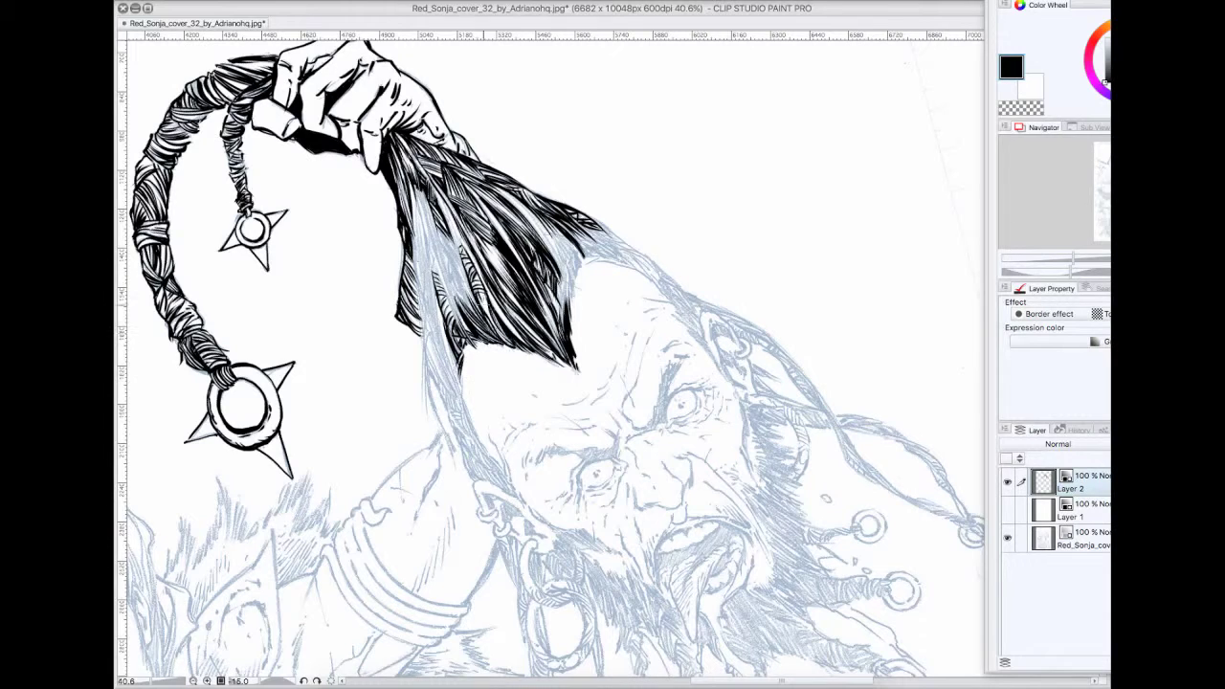
Ink the side strands from the gripping hand down to a tapered point beside the forehead.
drag(427, 270, 438, 350)
drag(433, 295, 450, 369)
drag(431, 329, 461, 391)
drag(446, 340, 461, 381)
drag(415, 189, 427, 219)
drag(419, 195, 451, 290)
drag(440, 264, 461, 320)
drag(438, 235, 455, 277)
drag(448, 286, 467, 327)
Thicken the stretched hair by filling the gaps between its inner strands and sharpening the widow's peak.
drag(435, 228, 464, 270)
mouse_move(440, 191)
mouse_down()
mouse_move(465, 262)
mouse_move(450, 220)
mouse_up()
drag(458, 239, 469, 251)
drag(445, 201, 495, 308)
drag(492, 297, 531, 342)
drag(461, 216, 490, 272)
drag(471, 189, 507, 245)
drag(477, 201, 513, 251)
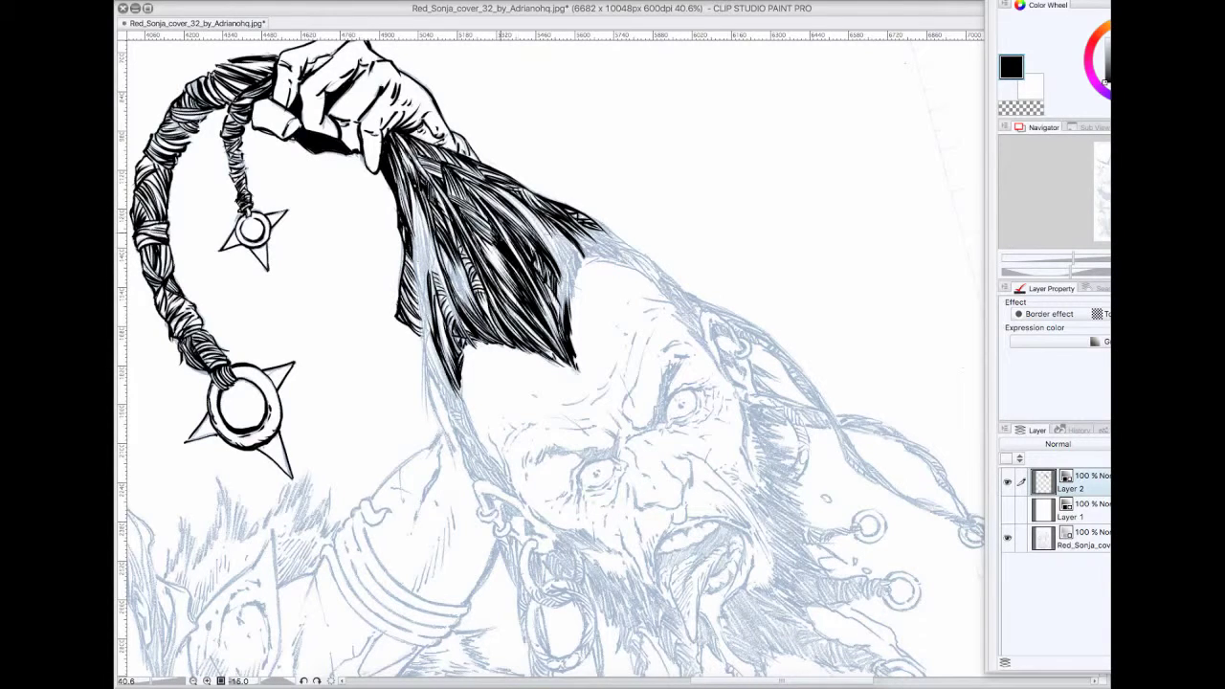
drag(413, 191, 417, 243)
drag(409, 182, 421, 243)
drag(538, 353, 579, 373)
Ink the narrow strip of hair along the top of the head down to the far temple.
drag(576, 247, 559, 297)
mouse_move(553, 223)
mouse_down()
mouse_move(576, 262)
mouse_move(549, 282)
mouse_move(556, 337)
mouse_up()
mouse_move(607, 237)
mouse_down()
mouse_move(580, 264)
mouse_move(584, 245)
mouse_up()
mouse_move(620, 217)
mouse_down()
mouse_move(592, 235)
mouse_move(609, 243)
mouse_move(588, 244)
mouse_up()
mouse_move(659, 285)
mouse_down()
mouse_move(616, 249)
mouse_move(624, 256)
mouse_up()
drag(641, 278, 605, 264)
drag(656, 266, 714, 357)
drag(702, 340, 722, 372)
drag(682, 292, 719, 312)
mouse_move(682, 290)
mouse_down()
mouse_move(702, 306)
mouse_move(706, 341)
mouse_up()
drag(709, 308, 700, 322)
Try to ink the loose strands beside the near temple, clearing them with the transparent color.
drag(427, 345, 450, 390)
mouse_move(421, 319)
mouse_down()
mouse_move(429, 423)
mouse_move(442, 434)
mouse_up()
drag(427, 362, 454, 450)
drag(431, 375, 442, 401)
key(c)
drag(427, 330, 426, 388)
drag(423, 371, 446, 438)
drag(425, 394, 439, 424)
key(c)
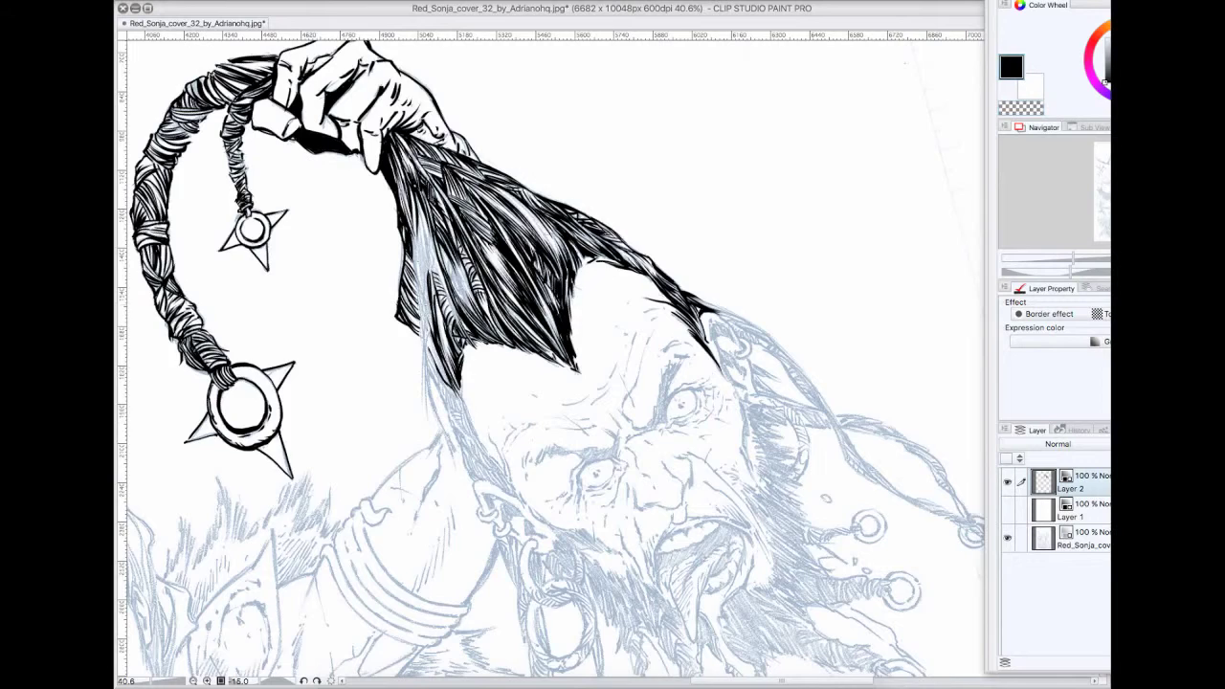
Rotate the canvas and ink the hair's outer edge down toward the shoulder, undoing a faulty stroke.
click(1078, 273)
drag(446, 255, 427, 334)
drag(441, 279, 422, 417)
key(super+z)
drag(423, 345, 437, 421)
mouse_move(425, 324)
mouse_down()
mouse_move(443, 368)
mouse_move(455, 368)
mouse_up()
drag(461, 320, 443, 360)
drag(443, 310, 437, 381)
drag(442, 284, 430, 339)
drag(444, 268, 435, 291)
Ink the upper arm's top outline, the armband's curled end and the muscle shading, undoing a faulty stroke.
drag(344, 439, 358, 448)
mouse_move(331, 439)
mouse_down()
mouse_move(358, 450)
mouse_move(342, 431)
mouse_up()
drag(341, 433, 426, 392)
drag(429, 383, 417, 412)
mouse_move(420, 409)
mouse_down()
mouse_move(380, 463)
mouse_move(394, 444)
mouse_up()
drag(396, 442, 373, 475)
mouse_move(366, 425)
mouse_down()
mouse_move(385, 440)
mouse_move(373, 443)
mouse_up()
key(super+z)
drag(329, 437, 295, 469)
drag(319, 442, 307, 474)
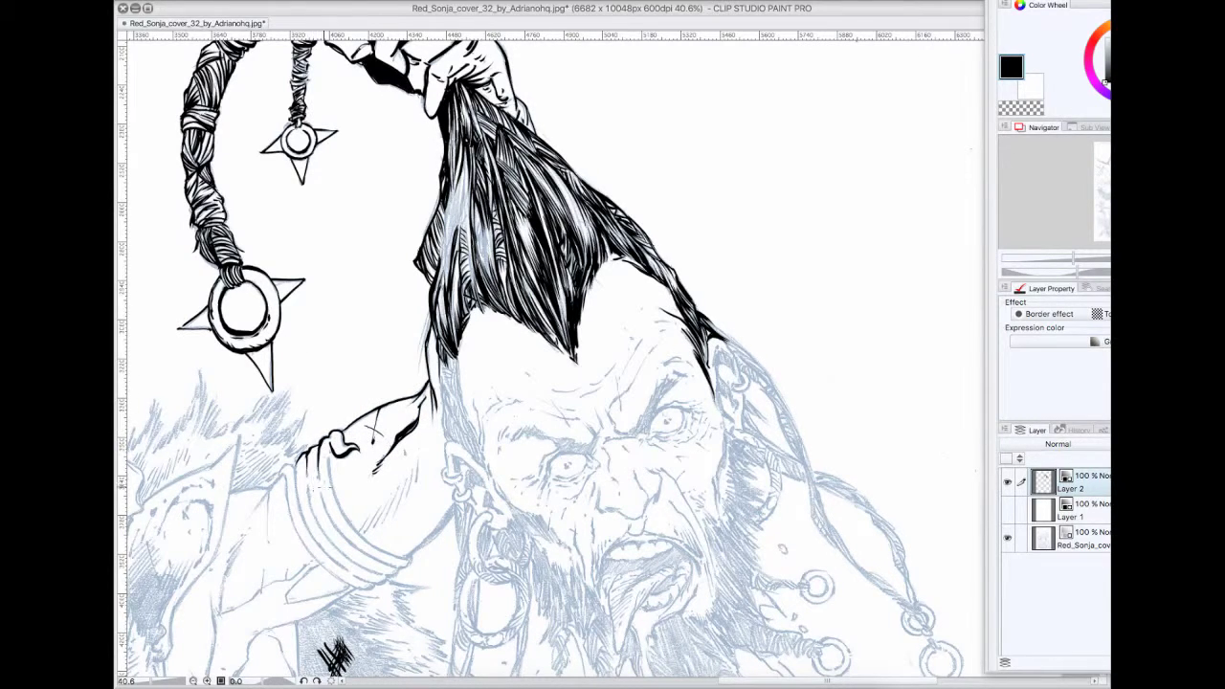
drag(358, 532, 421, 459)
Ink the hair strands along the near temple down to the ear.
drag(465, 354, 446, 387)
mouse_move(469, 324)
mouse_down()
mouse_move(438, 402)
mouse_move(459, 440)
mouse_up()
mouse_move(455, 391)
mouse_down()
mouse_move(441, 442)
mouse_move(446, 427)
mouse_up()
mouse_move(452, 447)
mouse_down()
mouse_move(444, 469)
mouse_move(444, 457)
mouse_up()
drag(458, 438, 446, 474)
drag(455, 417, 446, 443)
drag(465, 419, 448, 450)
drag(482, 427, 459, 462)
mouse_move(474, 406)
mouse_down()
mouse_move(463, 446)
mouse_move(475, 470)
mouse_up()
Ink the underside of the upper arm with a heavy line from beside the ear to the armband.
mouse_move(461, 460)
mouse_down()
mouse_move(489, 489)
mouse_move(474, 377)
mouse_move(402, 434)
mouse_up()
drag(459, 383, 397, 431)
drag(391, 427, 416, 433)
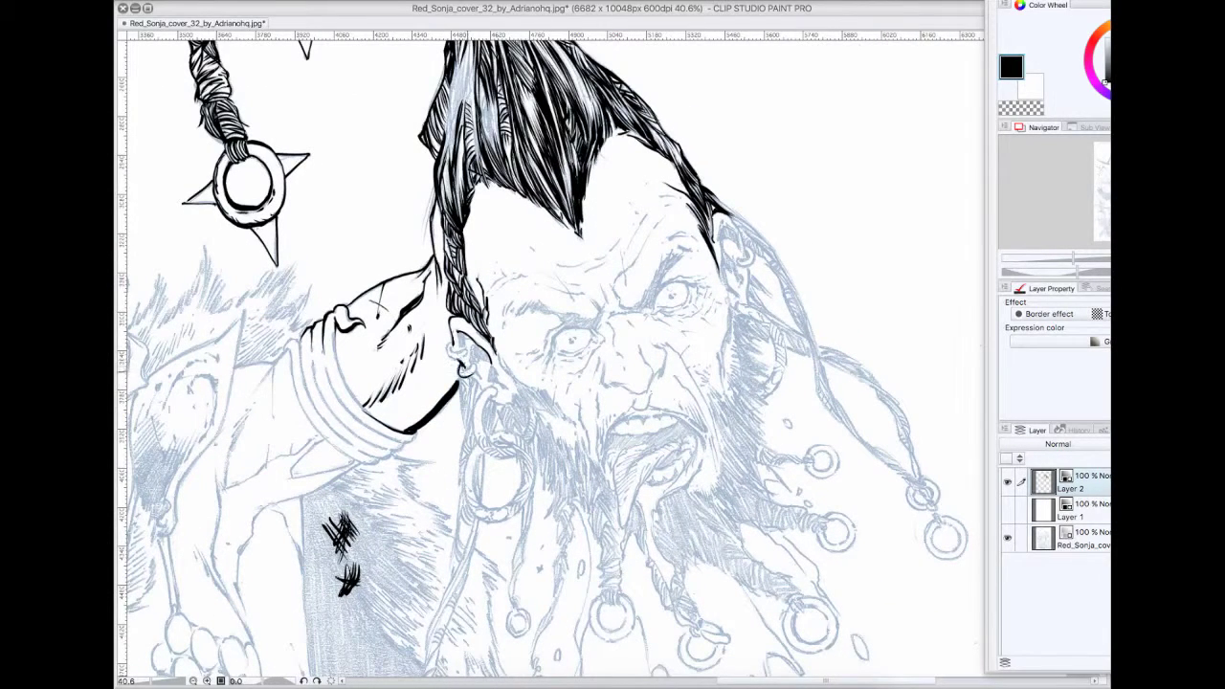
Ink the near ear with its small rings and the dark strands behind it, undoing a faulty stroke.
mouse_move(467, 364)
mouse_down()
mouse_move(486, 410)
mouse_move(458, 427)
mouse_move(463, 404)
mouse_move(465, 433)
mouse_up()
drag(483, 389, 474, 413)
mouse_move(478, 379)
mouse_down()
mouse_move(471, 409)
mouse_move(519, 459)
mouse_up()
key(ctrl+z)
mouse_move(473, 423)
mouse_down()
mouse_move(520, 458)
mouse_move(460, 482)
mouse_up()
mouse_move(451, 345)
mouse_down()
mouse_move(464, 357)
mouse_move(470, 335)
mouse_up()
mouse_move(453, 344)
mouse_down()
mouse_move(471, 331)
mouse_move(476, 365)
mouse_up()
drag(480, 370, 474, 381)
drag(469, 332, 487, 342)
mouse_move(471, 346)
mouse_down()
mouse_move(511, 387)
mouse_move(482, 397)
mouse_up()
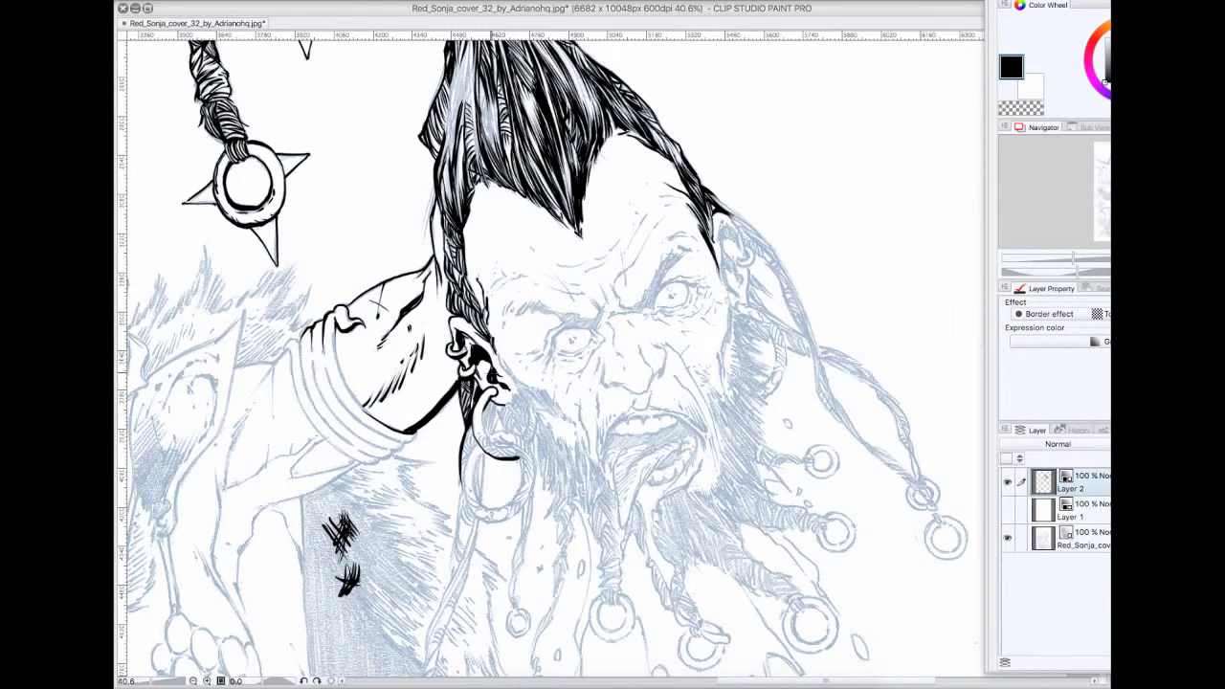
Ink the linked hoop earrings with shading and the sideburn beside them, undoing a faulty stroke.
mouse_move(494, 354)
mouse_down()
mouse_move(551, 414)
mouse_move(494, 433)
mouse_move(509, 444)
mouse_up()
key(ctrl+z)
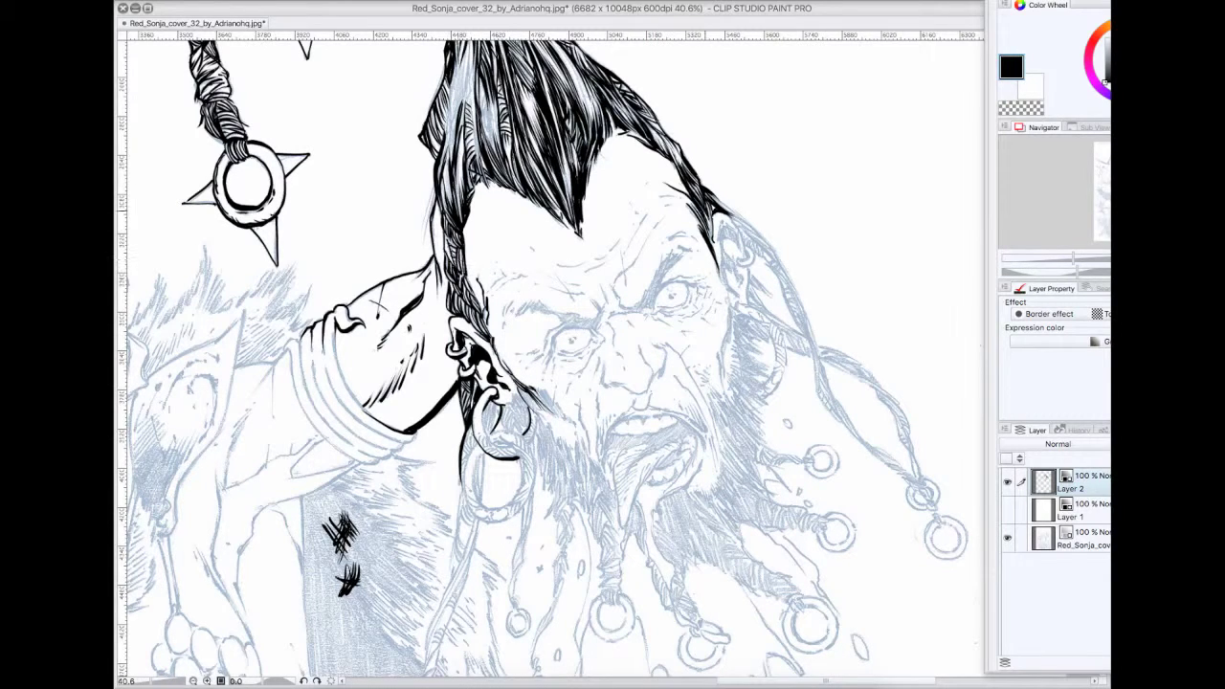
mouse_move(534, 385)
mouse_down()
mouse_move(565, 421)
mouse_move(538, 413)
mouse_up()
mouse_move(502, 395)
mouse_down()
mouse_move(527, 409)
mouse_move(529, 456)
mouse_move(488, 519)
mouse_up()
mouse_move(465, 446)
mouse_down()
mouse_move(471, 511)
mouse_move(499, 521)
mouse_move(523, 509)
mouse_move(472, 455)
mouse_move(478, 498)
mouse_move(499, 524)
mouse_up()
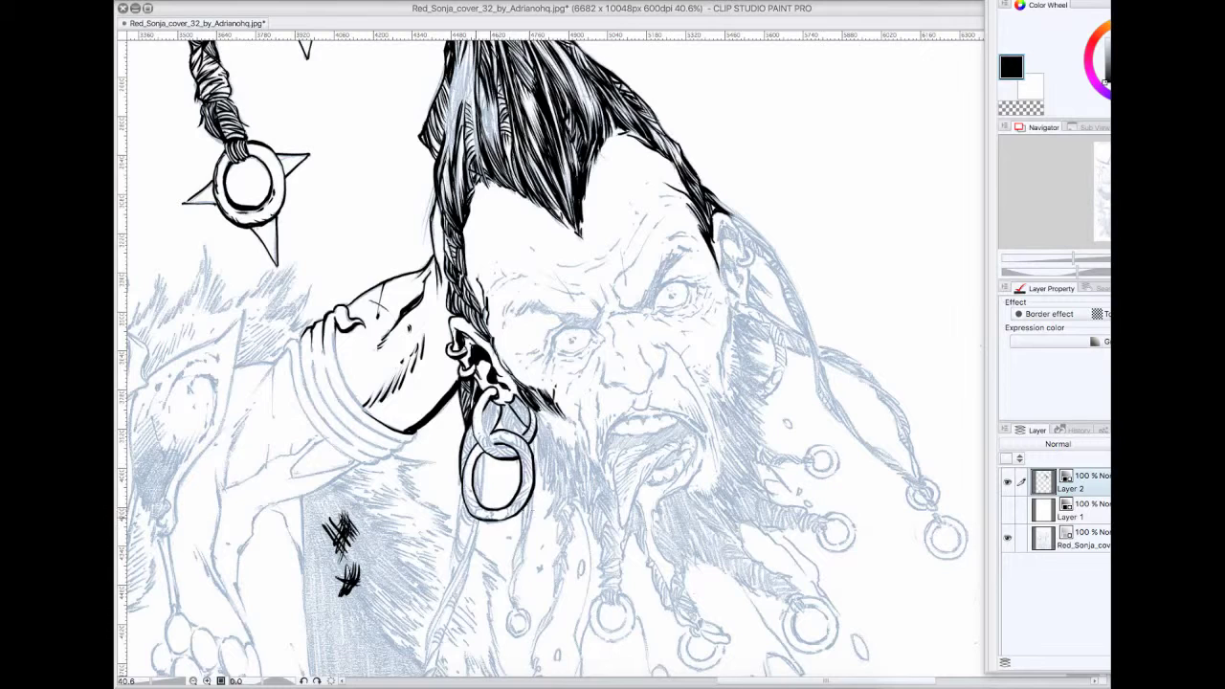
mouse_move(479, 446)
mouse_down()
mouse_move(519, 421)
mouse_move(515, 400)
mouse_move(529, 427)
mouse_move(480, 435)
mouse_move(531, 456)
mouse_move(529, 498)
mouse_move(511, 517)
mouse_move(462, 489)
mouse_move(522, 450)
mouse_up()
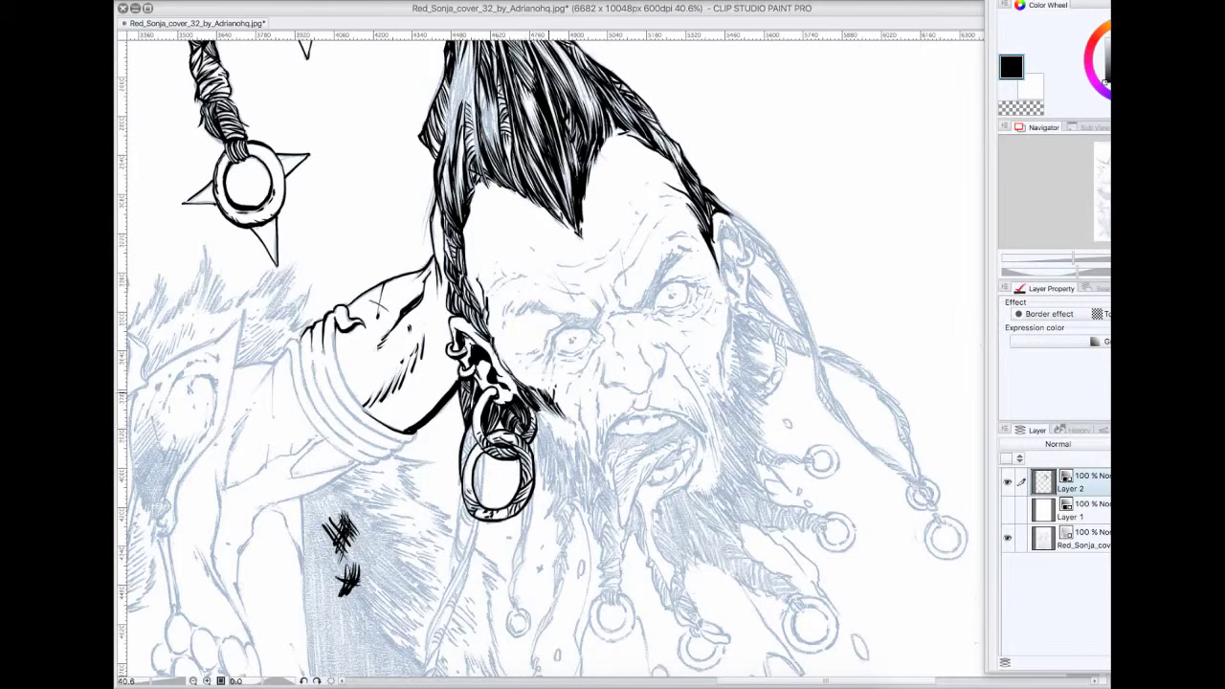
Ink the thin strand hanging beneath the hoop earrings, and check the inks by briefly showing the white Layer 1.
drag(533, 499, 513, 607)
drag(526, 532, 509, 624)
drag(531, 502, 524, 529)
click(1007, 510)
drag(1073, 259, 1072, 258)
click(1006, 511)
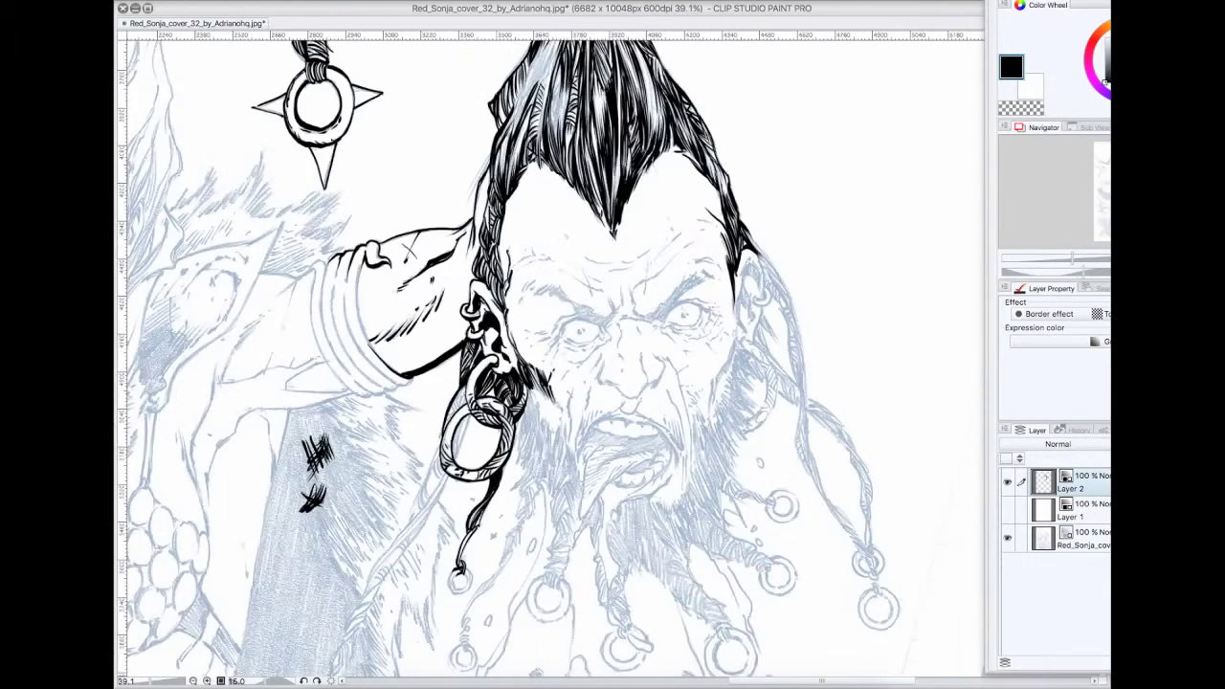
Ink the beard along the near jaw and the thin knotted strand beneath it, checking against the white Layer 1.
mouse_move(529, 367)
mouse_down()
mouse_move(524, 477)
mouse_move(538, 452)
mouse_up()
mouse_move(528, 389)
mouse_down()
mouse_move(549, 457)
mouse_move(508, 490)
mouse_up()
mouse_move(553, 455)
mouse_down()
mouse_move(561, 396)
mouse_move(570, 419)
mouse_move(555, 488)
mouse_move(551, 452)
mouse_move(460, 641)
mouse_up()
mouse_move(490, 585)
mouse_down()
mouse_move(503, 568)
mouse_move(496, 538)
mouse_up()
click(500, 518)
drag(539, 386, 549, 402)
click(1007, 510)
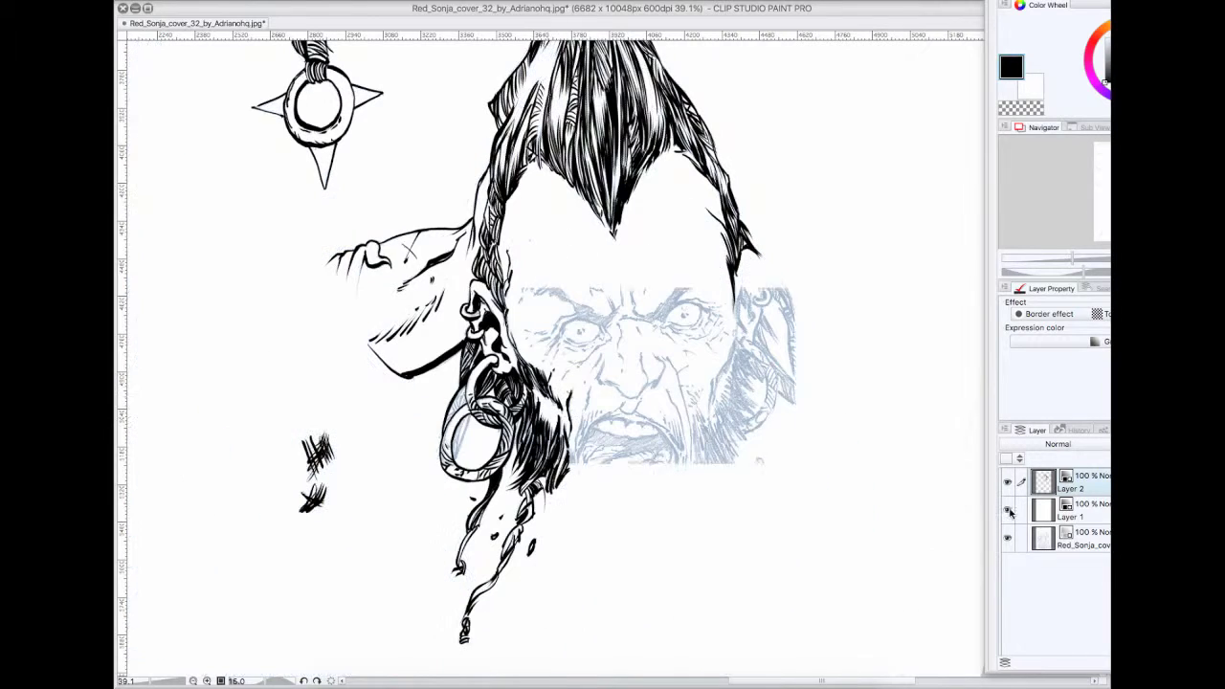
key(ctrl+comma)
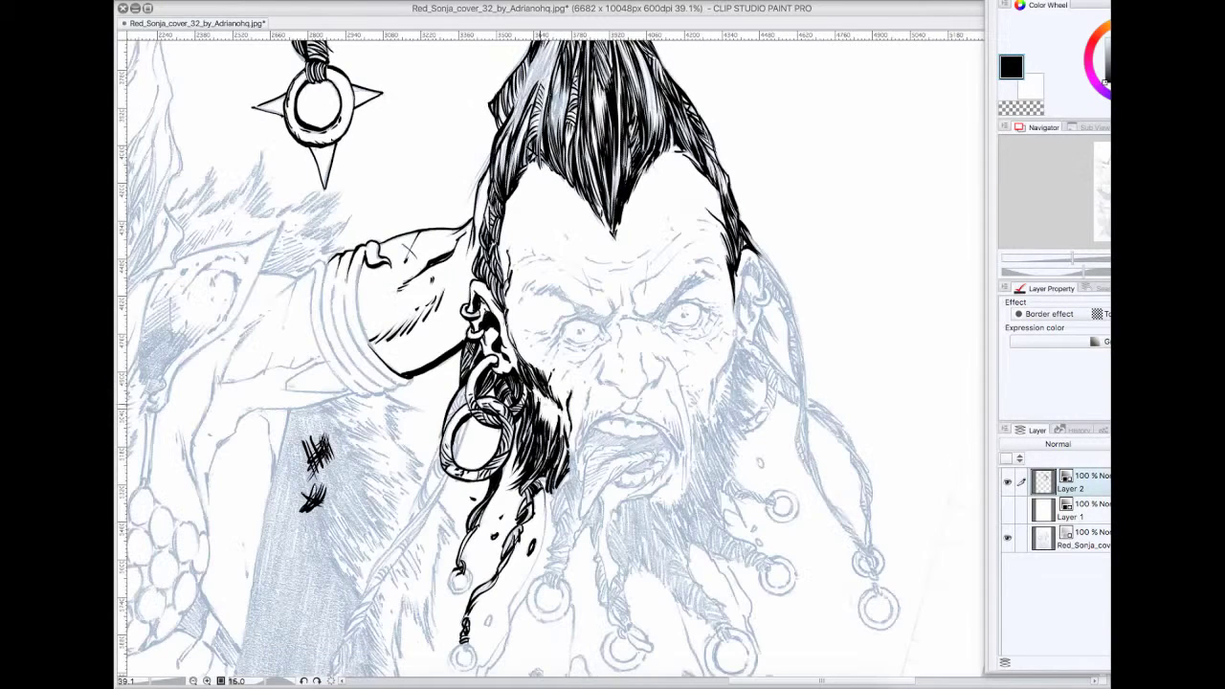
Darken the hair behind the large hoop earring with short black strokes, undoing the last stroke.
click(1003, 75)
drag(472, 418, 453, 459)
drag(469, 421, 459, 454)
drag(469, 398, 446, 425)
drag(469, 390, 458, 411)
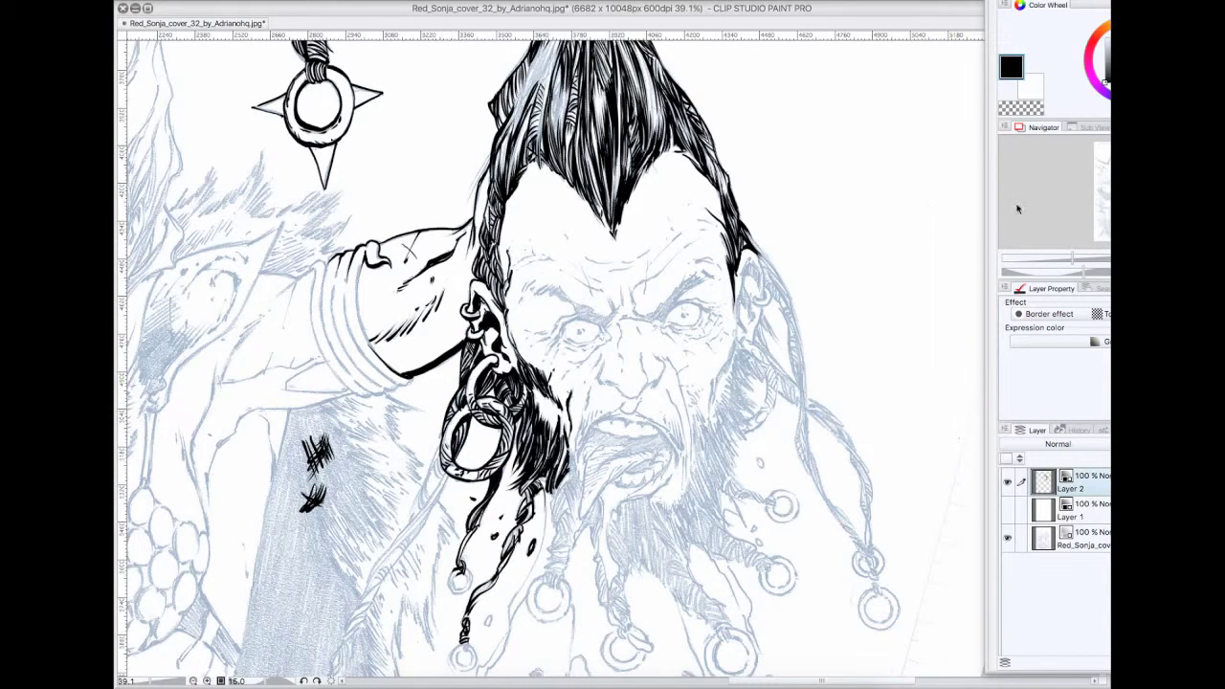
key(ctrl+z)
Ink the long twisted braid running down from the hoop earring, with strand lines and heavy shadows.
drag(444, 481, 356, 601)
drag(442, 450, 385, 572)
drag(427, 521, 398, 549)
drag(421, 521, 373, 582)
drag(385, 571, 364, 604)
drag(374, 601, 347, 633)
drag(364, 612, 344, 646)
drag(536, 507, 636, 342)
drag(534, 300, 507, 356)
drag(519, 345, 507, 357)
Ink the knotted end and ring of the long braid and the small rings on the two thin strands.
mouse_move(456, 466)
mouse_down()
mouse_move(425, 526)
mouse_move(442, 565)
mouse_move(471, 580)
mouse_move(422, 598)
mouse_up()
mouse_move(421, 596)
mouse_down()
mouse_move(472, 582)
mouse_move(429, 590)
mouse_up()
drag(446, 562, 446, 597)
drag(423, 597, 452, 609)
mouse_move(557, 406)
mouse_down()
mouse_move(551, 421)
mouse_move(566, 423)
mouse_up()
drag(566, 407, 561, 429)
drag(561, 477, 551, 500)
drag(550, 499, 572, 490)
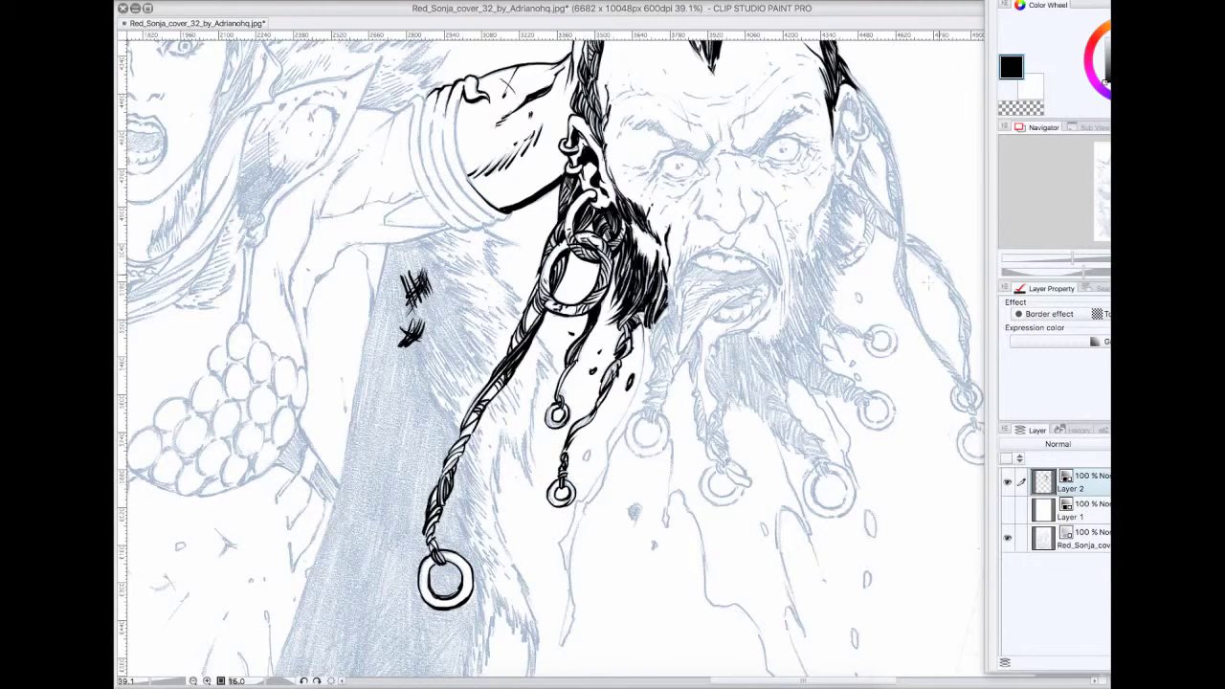
Ink the near eyebrow and the temple creases around it.
mouse_move(643, 237)
mouse_down()
mouse_move(511, 510)
mouse_move(520, 515)
mouse_move(500, 504)
mouse_up()
drag(492, 438, 500, 444)
drag(502, 388, 486, 411)
drag(487, 372, 522, 368)
mouse_move(494, 368)
mouse_down()
mouse_move(479, 375)
mouse_move(569, 400)
mouse_up()
drag(529, 387, 497, 404)
drag(538, 393, 523, 414)
mouse_move(505, 394)
mouse_down()
mouse_move(496, 404)
mouse_move(563, 425)
mouse_up()
mouse_move(550, 418)
mouse_down()
mouse_move(572, 433)
mouse_move(561, 439)
mouse_up()
Ink the near eye with the bags and wrinkles beneath it, and the lower outline of the nose.
mouse_move(573, 425)
mouse_down()
mouse_move(549, 440)
mouse_move(561, 435)
mouse_up()
drag(547, 420, 515, 440)
mouse_move(566, 421)
mouse_down()
mouse_move(529, 434)
mouse_move(554, 433)
mouse_up()
drag(538, 431, 515, 457)
drag(528, 444, 516, 467)
mouse_move(532, 452)
mouse_down()
mouse_move(566, 438)
mouse_move(536, 429)
mouse_up()
mouse_move(560, 413)
mouse_down()
mouse_move(541, 429)
mouse_move(553, 421)
mouse_up()
mouse_move(538, 416)
mouse_down()
mouse_move(555, 425)
mouse_move(544, 463)
mouse_move(540, 446)
mouse_move(560, 463)
mouse_up()
mouse_move(572, 448)
mouse_down()
mouse_move(532, 477)
mouse_move(543, 490)
mouse_move(513, 432)
mouse_move(575, 450)
mouse_move(593, 425)
mouse_up()
mouse_move(572, 400)
mouse_down()
mouse_move(568, 465)
mouse_move(509, 504)
mouse_up()
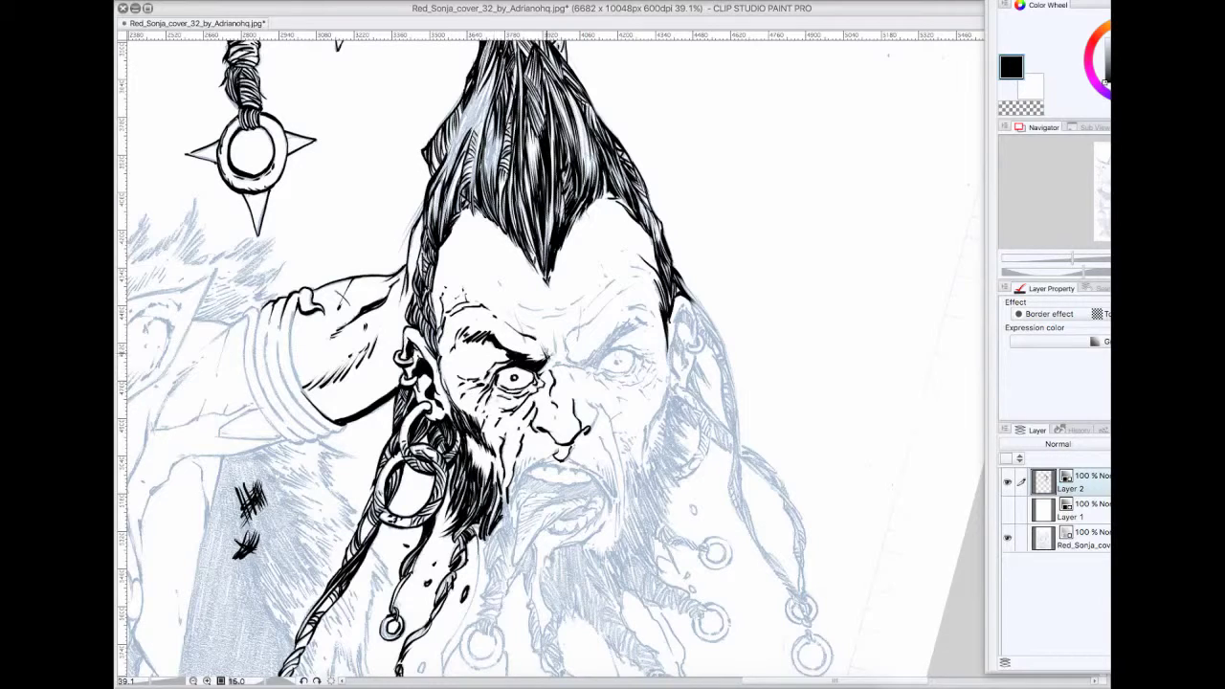
Ink the forehead furrows, the frown lines between the brows and the bridge of the nose.
drag(557, 331, 590, 377)
drag(502, 306, 530, 331)
drag(530, 326, 537, 336)
drag(587, 293, 555, 314)
mouse_move(562, 316)
mouse_down()
mouse_move(540, 322)
mouse_move(568, 335)
mouse_up()
drag(610, 298, 588, 321)
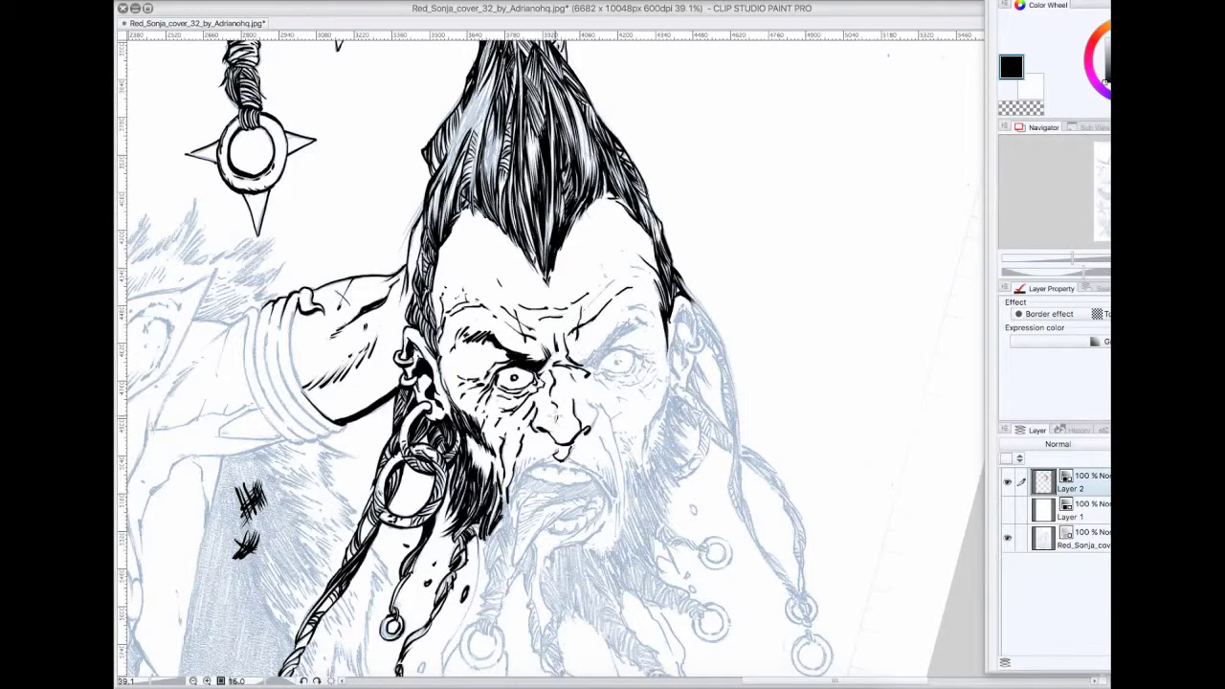
Ink the far side of the nose and the upper lip line, checking against the white Layer 1.
drag(596, 415, 589, 433)
drag(569, 460, 614, 494)
mouse_move(607, 470)
mouse_down()
mouse_move(615, 494)
mouse_move(609, 481)
mouse_move(514, 489)
mouse_move(552, 465)
mouse_up()
click(1007, 510)
click(1021, 510)
click(1007, 510)
click(1021, 510)
Thicken the upper lip and ink the moustache strokes and creases at both mouth corners.
mouse_move(532, 469)
mouse_down()
mouse_move(570, 465)
mouse_move(602, 481)
mouse_up()
drag(584, 475, 612, 515)
drag(531, 485, 496, 530)
drag(536, 456, 522, 471)
drag(603, 451, 615, 486)
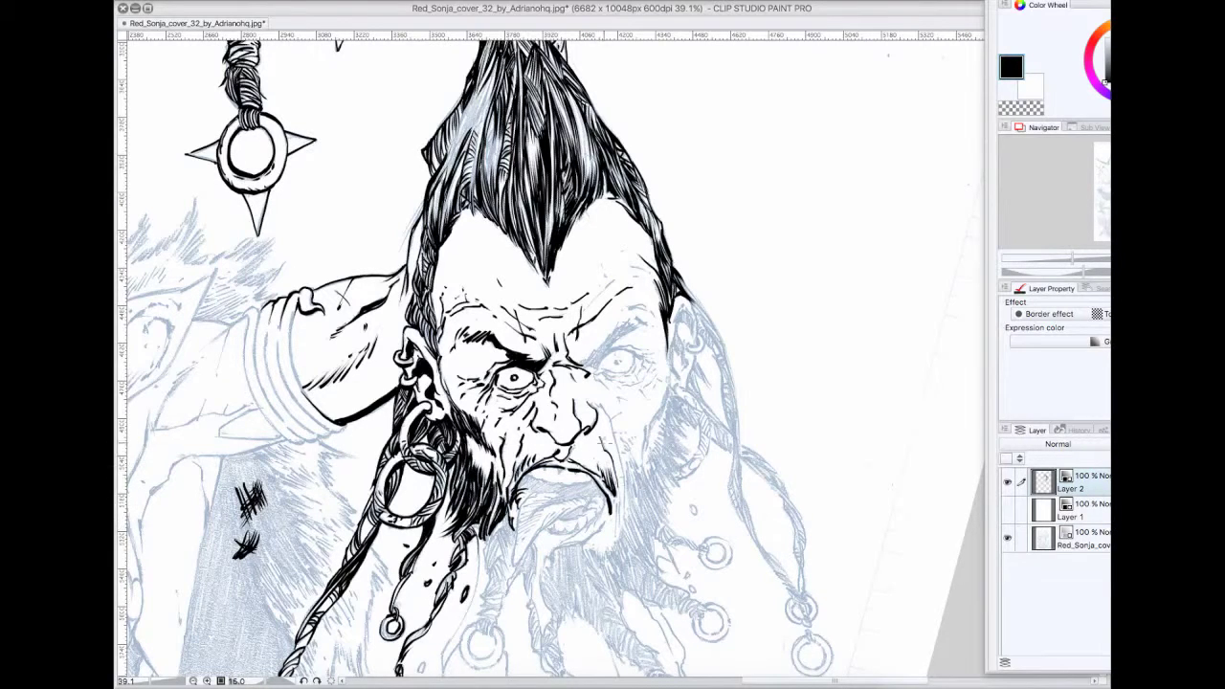
Ink the upper teeth, the top edge of the tongue and the shaded lower lip.
drag(536, 467, 580, 488)
mouse_move(570, 477)
mouse_down()
mouse_move(593, 488)
mouse_move(561, 493)
mouse_up()
mouse_move(534, 496)
mouse_down()
mouse_move(557, 517)
mouse_move(590, 504)
mouse_move(570, 528)
mouse_move(601, 517)
mouse_move(574, 521)
mouse_up()
drag(586, 511, 553, 541)
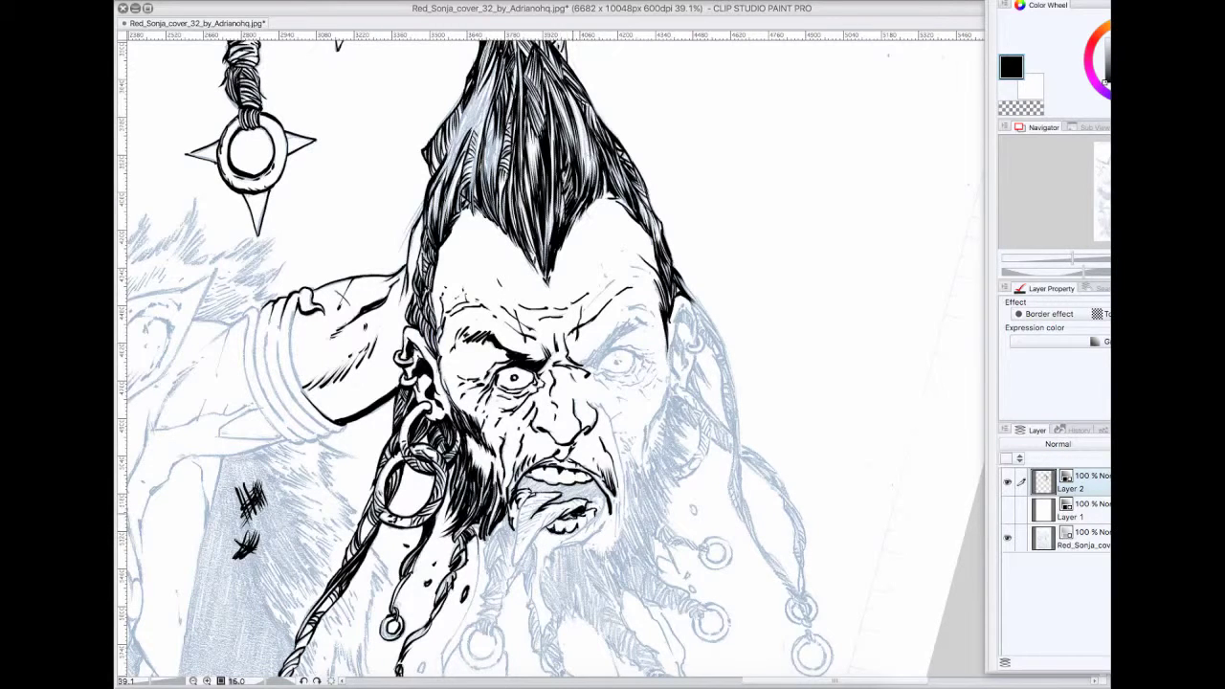
Fill the open mouth's interior with black and finish the lower lip's outline.
drag(600, 500, 586, 517)
drag(611, 492, 564, 542)
mouse_move(580, 529)
mouse_down()
mouse_move(561, 540)
mouse_move(585, 534)
mouse_up()
mouse_move(606, 504)
mouse_down()
mouse_move(603, 517)
mouse_move(532, 501)
mouse_up()
Ink the outline of the hanging tongue and the dark beard tufts beside its tip.
mouse_move(538, 477)
mouse_down()
mouse_move(505, 542)
mouse_move(492, 557)
mouse_move(484, 550)
mouse_move(483, 570)
mouse_move(507, 596)
mouse_up()
mouse_move(532, 541)
mouse_down()
mouse_move(507, 586)
mouse_move(507, 572)
mouse_up()
mouse_move(532, 540)
mouse_down()
mouse_move(513, 568)
mouse_move(521, 594)
mouse_up()
drag(538, 540, 523, 600)
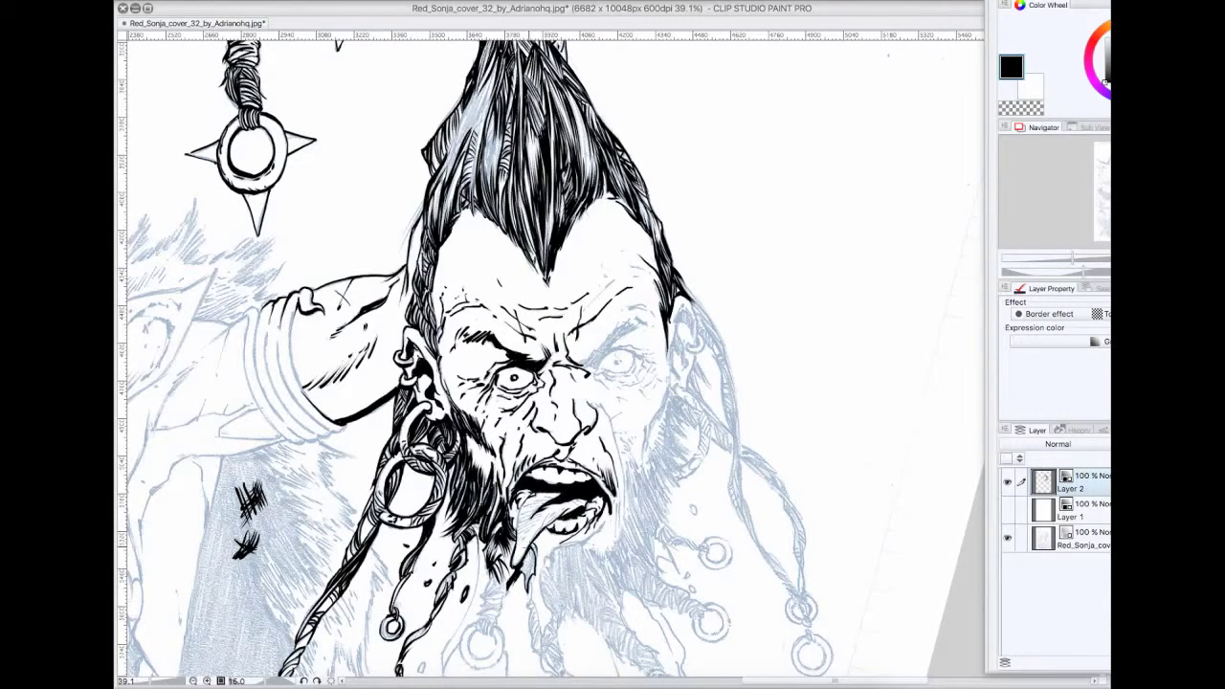
drag(533, 549, 529, 585)
mouse_move(533, 574)
mouse_down()
mouse_move(557, 425)
mouse_move(506, 457)
mouse_move(507, 446)
mouse_move(506, 488)
mouse_up()
Ink the thin braid hanging from the chin and its ring, undoing the last two strokes.
drag(553, 436, 570, 486)
drag(571, 414, 567, 478)
mouse_move(596, 396)
mouse_down()
mouse_move(566, 427)
mouse_move(557, 481)
mouse_move(584, 529)
mouse_up()
drag(571, 490, 586, 515)
drag(578, 508, 584, 523)
mouse_move(583, 525)
mouse_down()
mouse_move(582, 539)
mouse_move(598, 542)
mouse_up()
mouse_move(586, 542)
mouse_down()
mouse_move(609, 552)
mouse_move(592, 529)
mouse_move(588, 565)
mouse_move(571, 538)
mouse_move(596, 563)
mouse_up()
key(super+z)
key(super+z)
Add dark strand lines to the chin braid in black.
key(c)
click(1011, 69)
drag(573, 486, 564, 515)
drag(566, 490, 581, 528)
mouse_move(570, 477)
mouse_down()
mouse_move(583, 500)
mouse_move(569, 490)
mouse_move(555, 505)
mouse_up()
Ink the thick beard below the lower lip with dense black strands down to its bound tip.
drag(590, 417, 571, 481)
mouse_move(606, 392)
mouse_down()
mouse_move(601, 442)
mouse_move(593, 452)
mouse_move(576, 441)
mouse_move(641, 463)
mouse_up()
drag(610, 400, 626, 430)
drag(618, 402, 626, 421)
drag(601, 389, 649, 467)
mouse_move(622, 444)
mouse_down()
mouse_move(628, 488)
mouse_move(618, 479)
mouse_up()
mouse_move(628, 467)
mouse_down()
mouse_move(647, 495)
mouse_move(651, 480)
mouse_up()
drag(630, 448, 639, 461)
drag(607, 410, 615, 427)
drag(605, 411, 626, 456)
drag(600, 426, 610, 452)
drag(580, 388, 597, 402)
drag(593, 434, 647, 507)
drag(630, 471, 652, 510)
drag(639, 477, 659, 507)
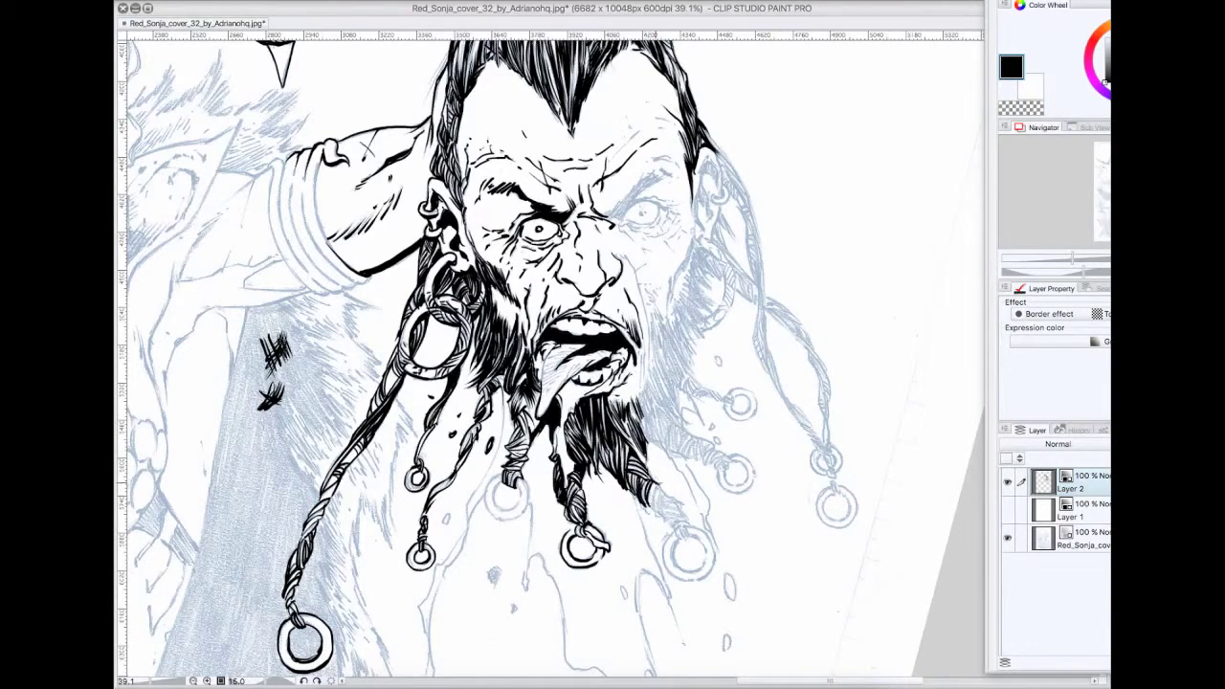
Ink the ring on the braid beneath the tongue and the drip lines beside it, undoing faulty strokes.
drag(528, 504, 523, 592)
drag(532, 557, 549, 574)
mouse_move(502, 473)
mouse_down()
mouse_move(528, 516)
mouse_move(517, 479)
mouse_up()
drag(494, 486, 524, 510)
mouse_move(504, 450)
mouse_down()
mouse_move(502, 388)
mouse_move(516, 511)
mouse_move(504, 563)
mouse_up()
key(super+z)
key(super+at)
key(super+z)
Ink the long drips running down below the beard rings, with the small droplets between them.
drag(521, 501, 508, 556)
scroll(550, 524, down, 5)
drag(559, 358, 567, 371)
mouse_move(528, 293)
mouse_down()
mouse_move(509, 393)
mouse_move(529, 509)
mouse_up()
drag(522, 460, 529, 479)
drag(508, 369, 521, 466)
drag(507, 367, 524, 329)
click(1013, 109)
key(c)
mouse_move(589, 391)
mouse_down()
mouse_move(460, 507)
mouse_move(498, 558)
mouse_up()
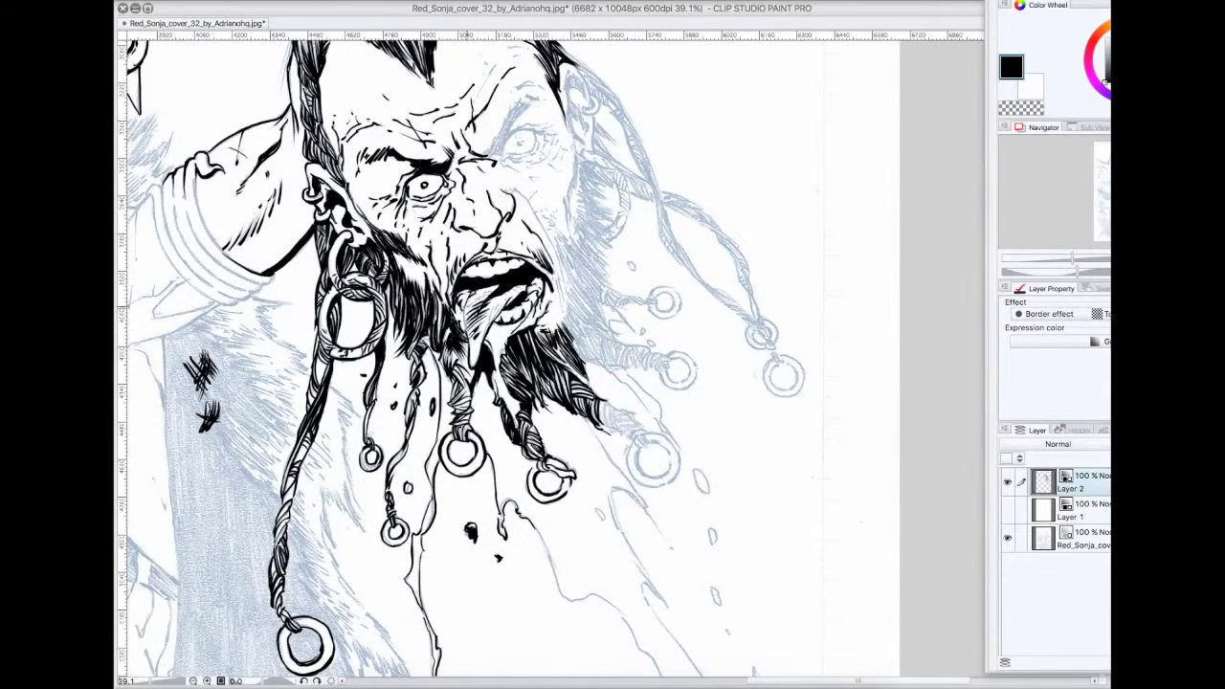
Add shading lines to the hanging tongue and touch up the strand beneath it.
mouse_move(467, 289)
mouse_down()
mouse_move(467, 335)
mouse_move(489, 317)
mouse_up()
drag(481, 320, 466, 332)
drag(476, 309, 464, 327)
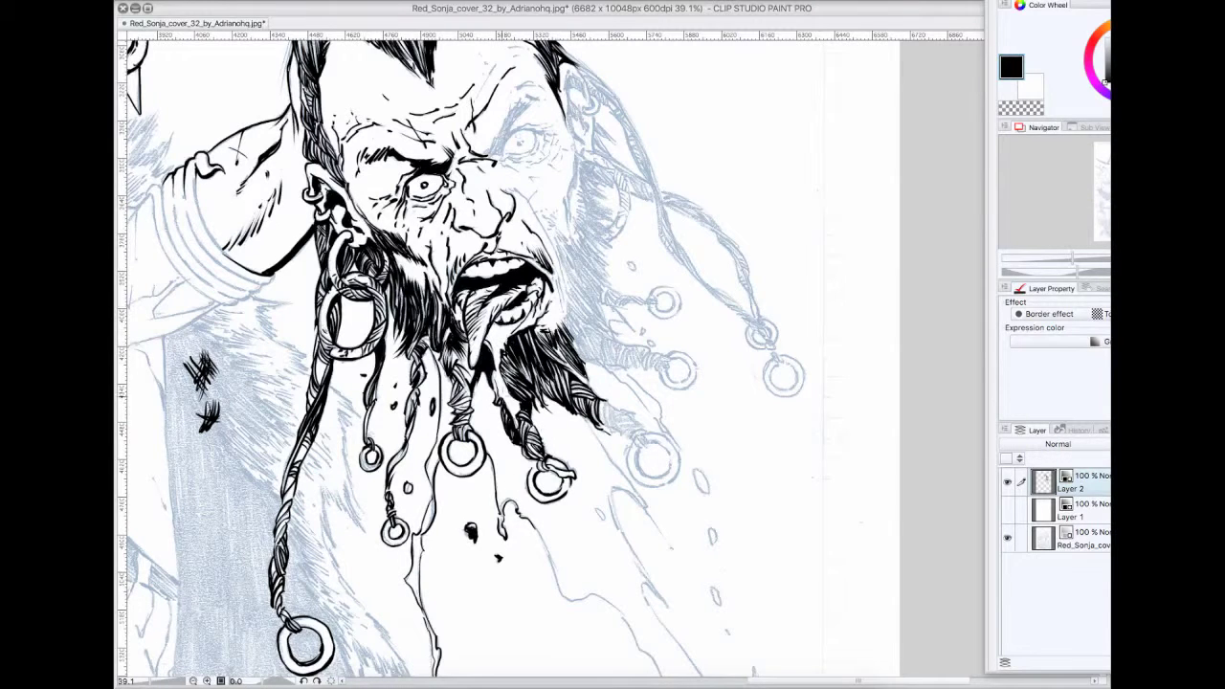
drag(491, 375, 499, 402)
Check the inks by briefly showing the white Layer 1 and lowering Layer 2's opacity to 46%.
click(1007, 510)
click(1163, 444)
click(1007, 510)
click(1021, 108)
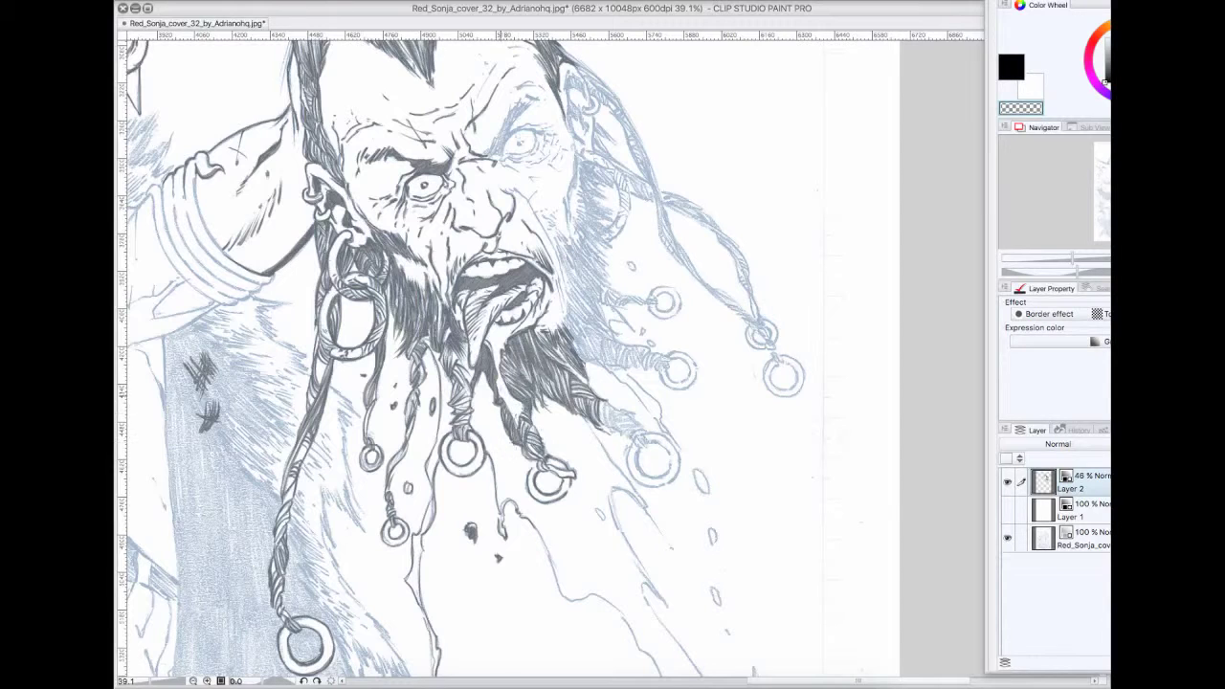
click(1163, 444)
key(c)
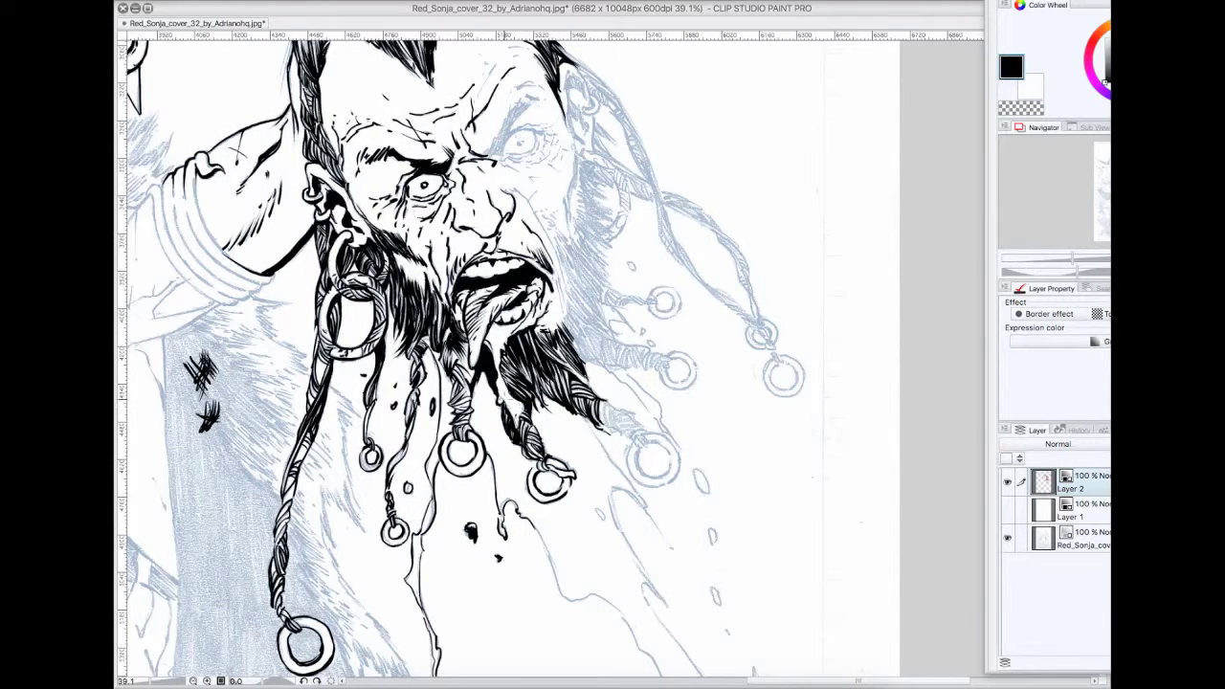
Ink the beard's far edge and the long drips trailing diagonally below it, undoing the last stroke.
drag(563, 314, 609, 369)
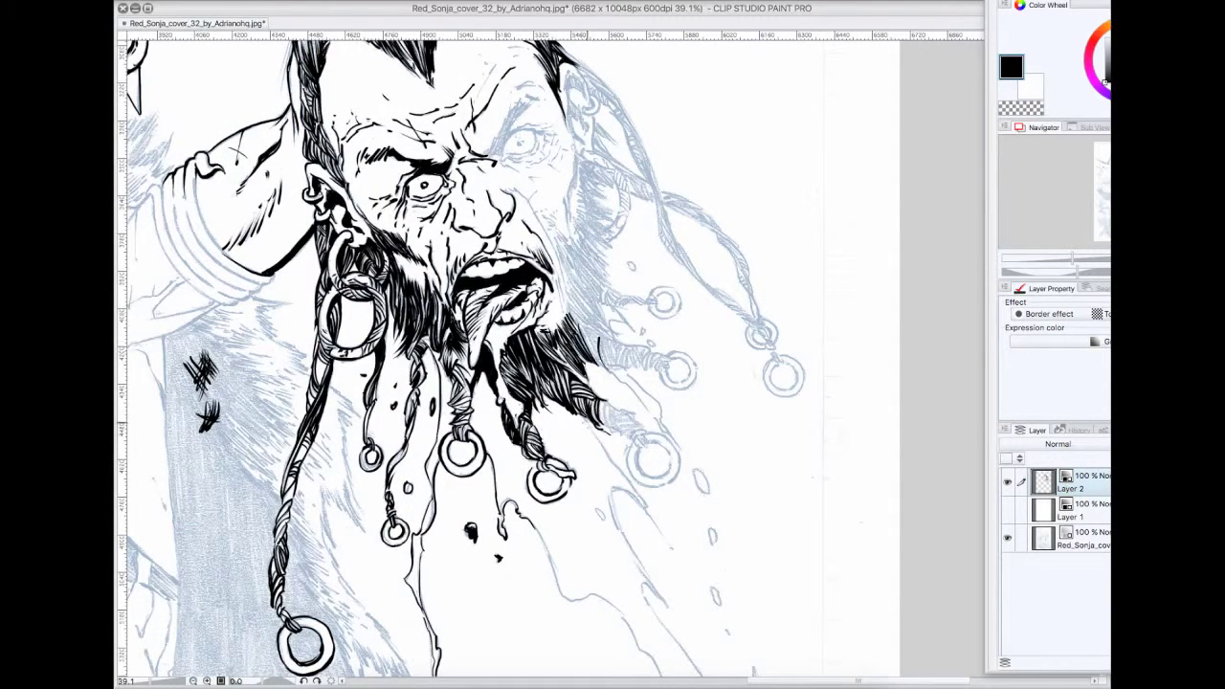
drag(612, 486, 672, 544)
drag(617, 514, 659, 596)
drag(641, 585, 677, 619)
drag(529, 522, 555, 557)
mouse_move(594, 574)
mouse_down()
mouse_move(613, 537)
mouse_move(593, 369)
mouse_up()
mouse_move(561, 393)
mouse_down()
mouse_move(601, 392)
mouse_move(661, 472)
mouse_up()
key(super+z)
Ink the warrior's far eye with its heavy brow, eyelids, pupil and surrounding wrinkles.
scroll(739, 196, up, 3)
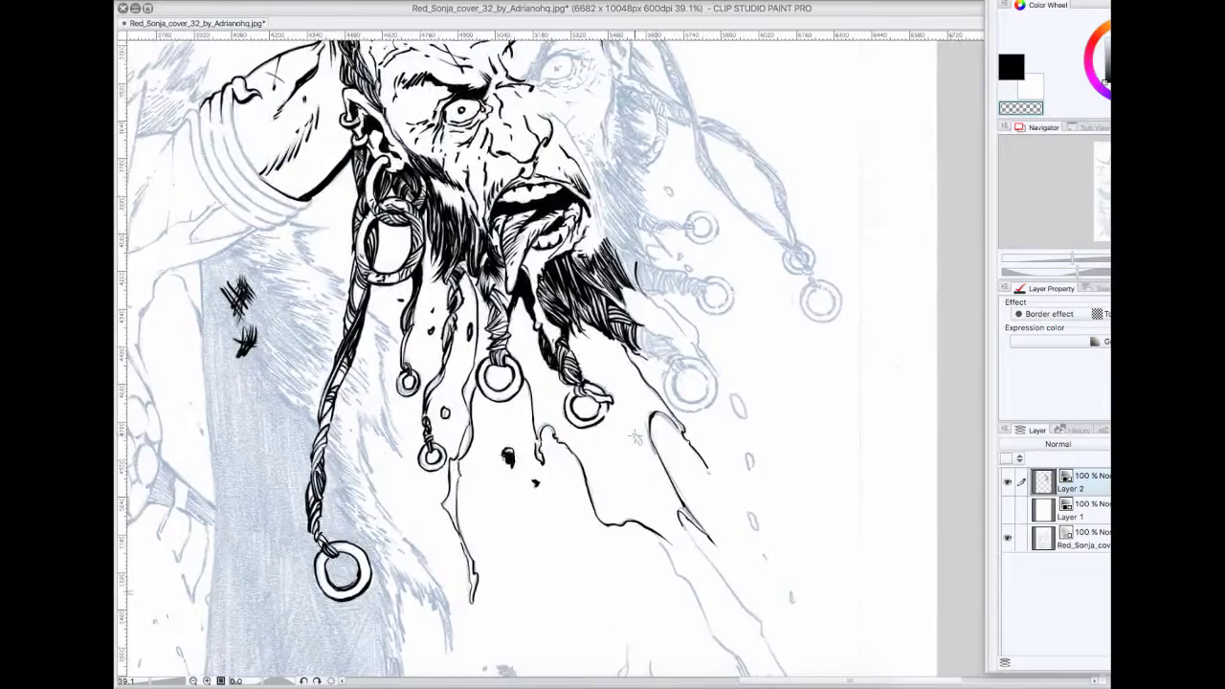
scroll(740, 196, up, 6)
drag(478, 321, 538, 247)
drag(475, 269, 494, 232)
drag(509, 301, 518, 282)
drag(500, 321, 524, 296)
mouse_move(519, 304)
mouse_down()
mouse_move(544, 292)
mouse_move(531, 290)
mouse_up()
drag(531, 300, 555, 288)
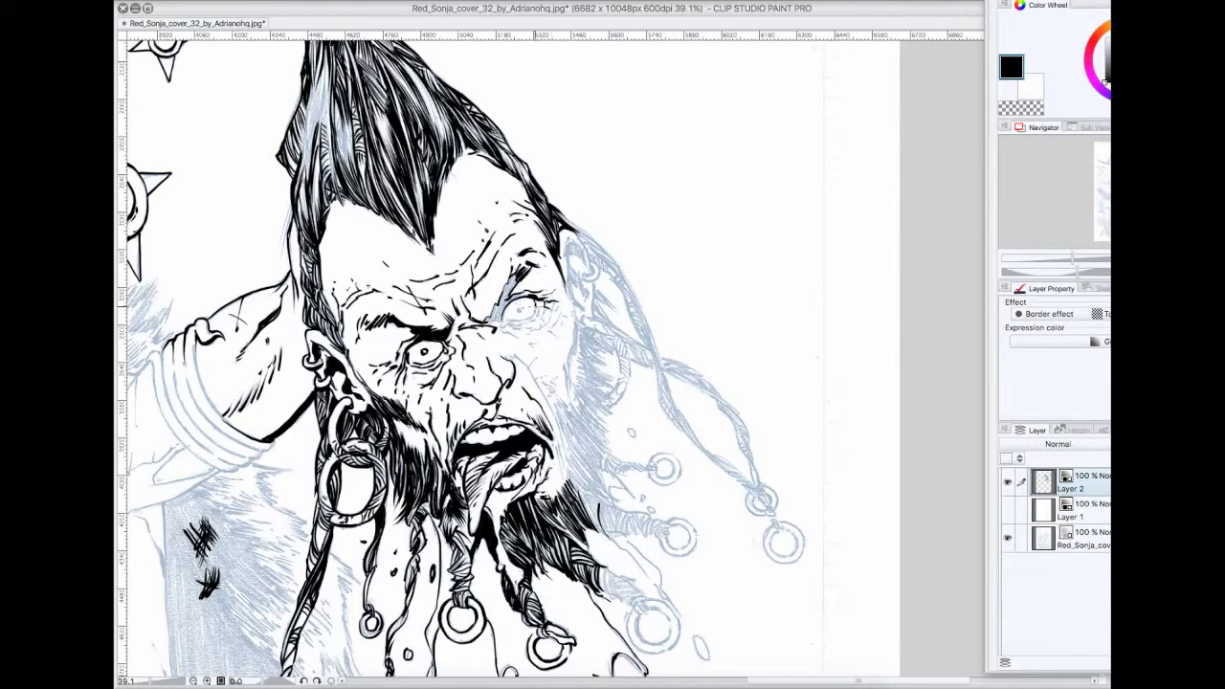
drag(490, 327, 529, 316)
mouse_move(511, 337)
mouse_down()
mouse_move(536, 318)
mouse_move(512, 320)
mouse_move(532, 278)
mouse_up()
Ink the cheek crease beside the mouth and the first hair strokes along the far side of the beard.
drag(538, 377, 569, 473)
drag(555, 402, 597, 474)
drag(569, 432, 599, 477)
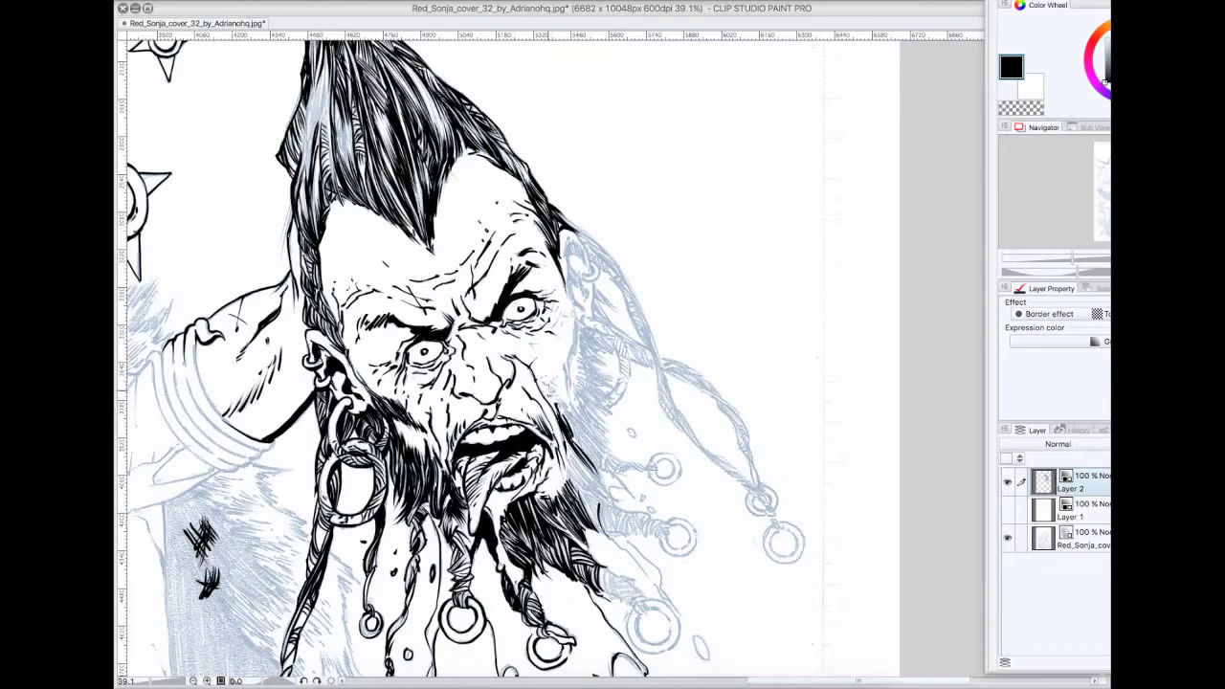
Ink the far ear with its small earrings and the dark hair strands behind it.
drag(587, 394, 605, 331)
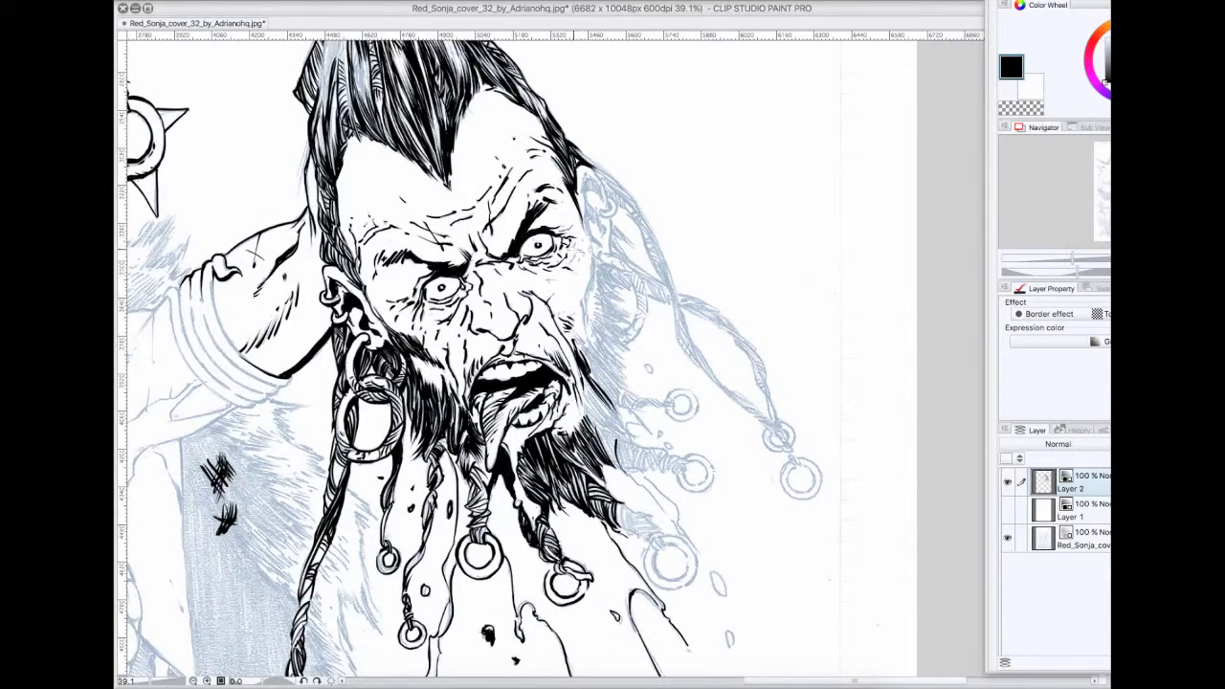
drag(580, 172, 628, 260)
mouse_move(580, 193)
mouse_down()
mouse_move(603, 238)
mouse_move(634, 214)
mouse_up()
drag(600, 175, 633, 223)
mouse_move(578, 151)
mouse_down()
mouse_move(622, 198)
mouse_move(586, 200)
mouse_up()
mouse_move(601, 205)
mouse_down()
mouse_move(590, 231)
mouse_move(601, 213)
mouse_up()
mouse_move(607, 222)
mouse_down()
mouse_move(588, 251)
mouse_move(605, 278)
mouse_up()
Ink the dark sideburn hairs and the start of the hoop earring just below the far ear.
drag(634, 277, 599, 304)
drag(624, 293, 590, 312)
drag(614, 293, 593, 319)
drag(599, 258, 584, 304)
drag(628, 274, 599, 293)
drag(601, 255, 592, 268)
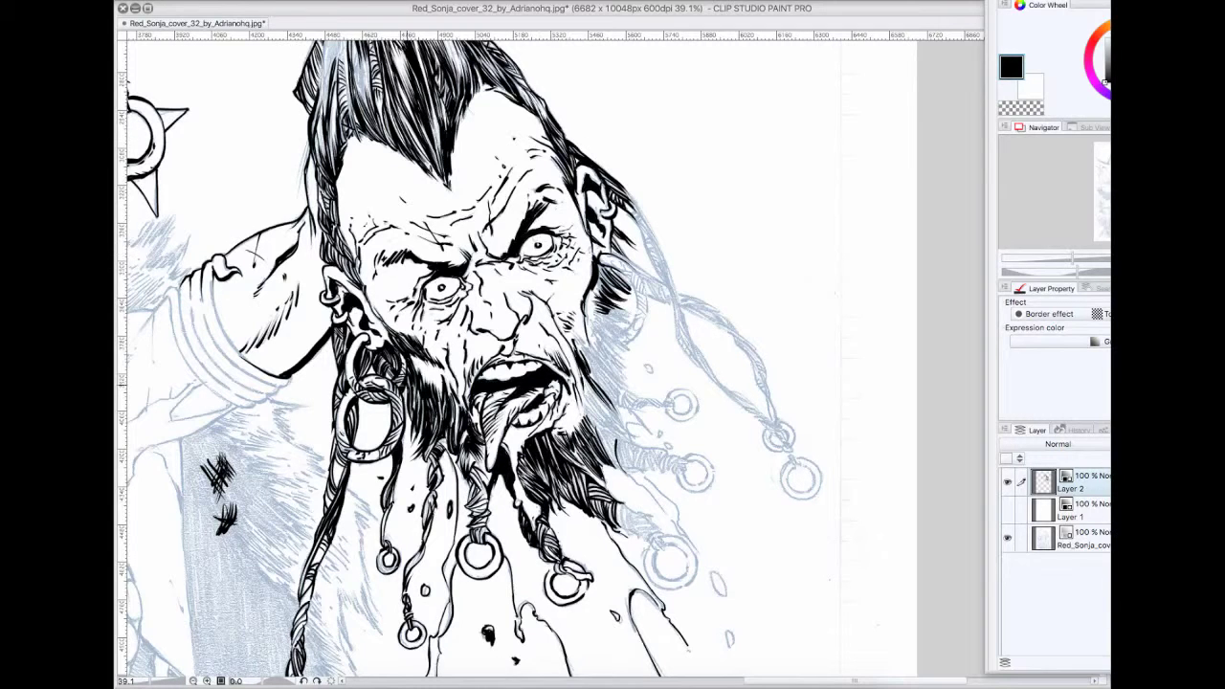
Extend the sideburn hairs below the far ear, undoing one stroke, and ink the large hoop earring over them.
drag(637, 340, 603, 317)
drag(636, 351, 601, 325)
drag(632, 326, 607, 308)
key(ctrl+z)
drag(630, 323, 596, 302)
mouse_move(624, 265)
mouse_down()
mouse_move(597, 291)
mouse_move(628, 330)
mouse_up()
drag(649, 302, 633, 335)
Fill the far side of the beard with black hair strokes from the hoop earring to below the mouth.
mouse_move(636, 268)
mouse_down()
mouse_move(626, 345)
mouse_move(595, 356)
mouse_up()
drag(632, 339, 592, 368)
mouse_move(626, 335)
mouse_down()
mouse_move(586, 373)
mouse_move(597, 379)
mouse_up()
drag(599, 331, 578, 379)
mouse_move(607, 348)
mouse_down()
mouse_move(586, 377)
mouse_move(601, 402)
mouse_up()
drag(636, 383, 596, 412)
mouse_move(651, 412)
mouse_down()
mouse_move(628, 434)
mouse_move(603, 442)
mouse_move(601, 431)
mouse_up()
mouse_move(615, 383)
mouse_down()
mouse_move(586, 421)
mouse_move(628, 436)
mouse_up()
Ink the thin braided beard strand reaching out to the uppermost ring.
mouse_move(586, 396)
mouse_down()
mouse_move(621, 431)
mouse_move(642, 406)
mouse_up()
drag(633, 400, 664, 403)
mouse_move(647, 408)
mouse_down()
mouse_move(668, 408)
mouse_move(655, 412)
mouse_up()
drag(679, 396, 660, 408)
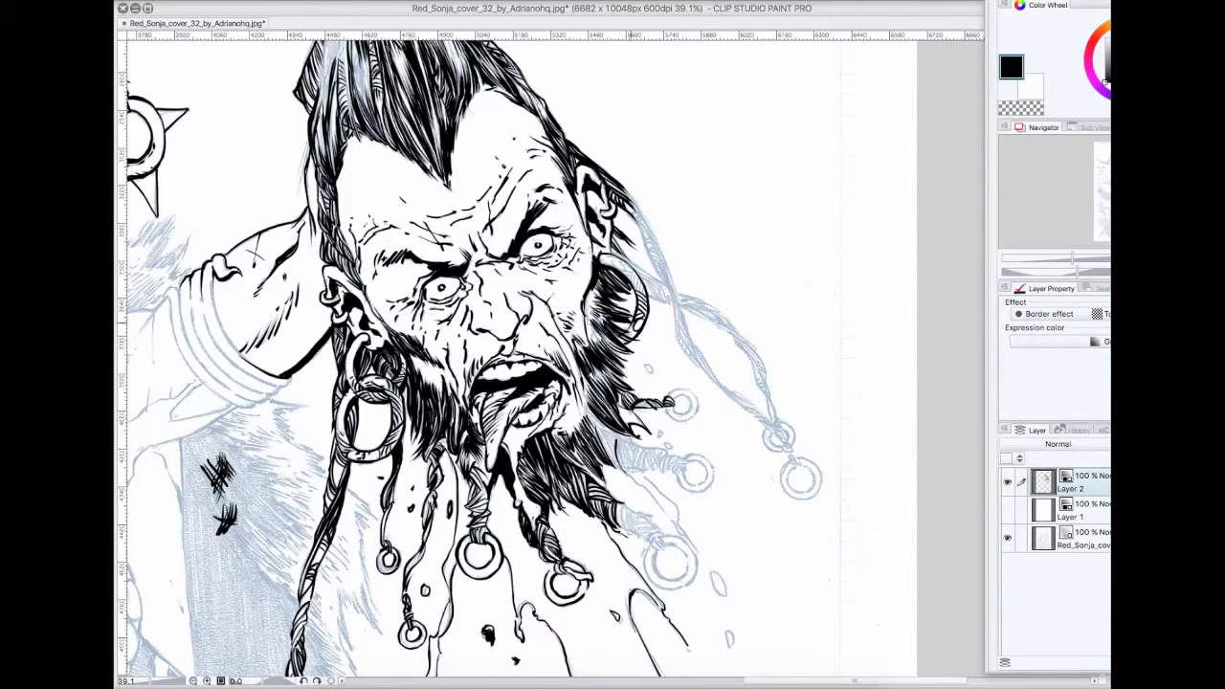
Ink the short braid section between the far ear and the hanging braids, and toggle Layer 1's visibility as a check.
drag(620, 268, 647, 294)
mouse_move(624, 271)
mouse_down()
mouse_move(648, 294)
mouse_move(665, 285)
mouse_move(635, 291)
mouse_up()
drag(668, 279, 648, 308)
drag(672, 295, 660, 304)
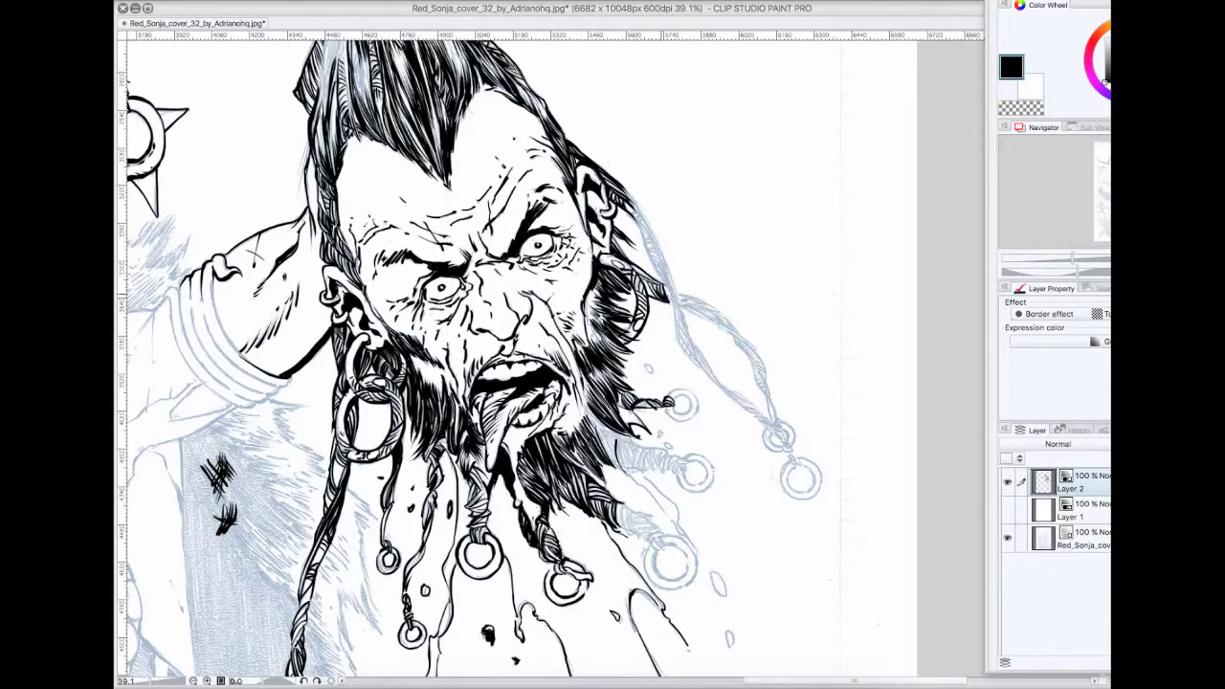
click(1007, 511)
click(1007, 510)
Ink the lowest braided beard strand on the far side up to its large ring, undoing the last stroke.
drag(620, 501, 656, 533)
mouse_move(642, 517)
mouse_down()
mouse_move(666, 531)
mouse_move(656, 540)
mouse_up()
drag(665, 532, 626, 515)
drag(626, 515, 668, 534)
mouse_move(653, 542)
mouse_down()
mouse_move(664, 555)
mouse_move(675, 540)
mouse_up()
mouse_move(655, 550)
mouse_down()
mouse_move(661, 587)
mouse_move(681, 585)
mouse_up()
key(ctrl+z)
Ink the middle braided beard strand with its surrounding hairs and the drip running down below it.
drag(618, 404, 584, 438)
mouse_move(620, 431)
mouse_down()
mouse_move(598, 464)
mouse_move(612, 448)
mouse_up()
mouse_move(632, 453)
mouse_down()
mouse_move(612, 469)
mouse_move(615, 442)
mouse_up()
drag(641, 444, 628, 471)
mouse_move(659, 444)
mouse_down()
mouse_move(643, 470)
mouse_move(663, 475)
mouse_move(621, 474)
mouse_up()
mouse_move(647, 469)
mouse_down()
mouse_move(622, 492)
mouse_move(639, 519)
mouse_up()
mouse_move(693, 483)
mouse_down()
mouse_move(651, 540)
mouse_move(687, 533)
mouse_up()
drag(687, 533, 705, 554)
key(c)
key(c)
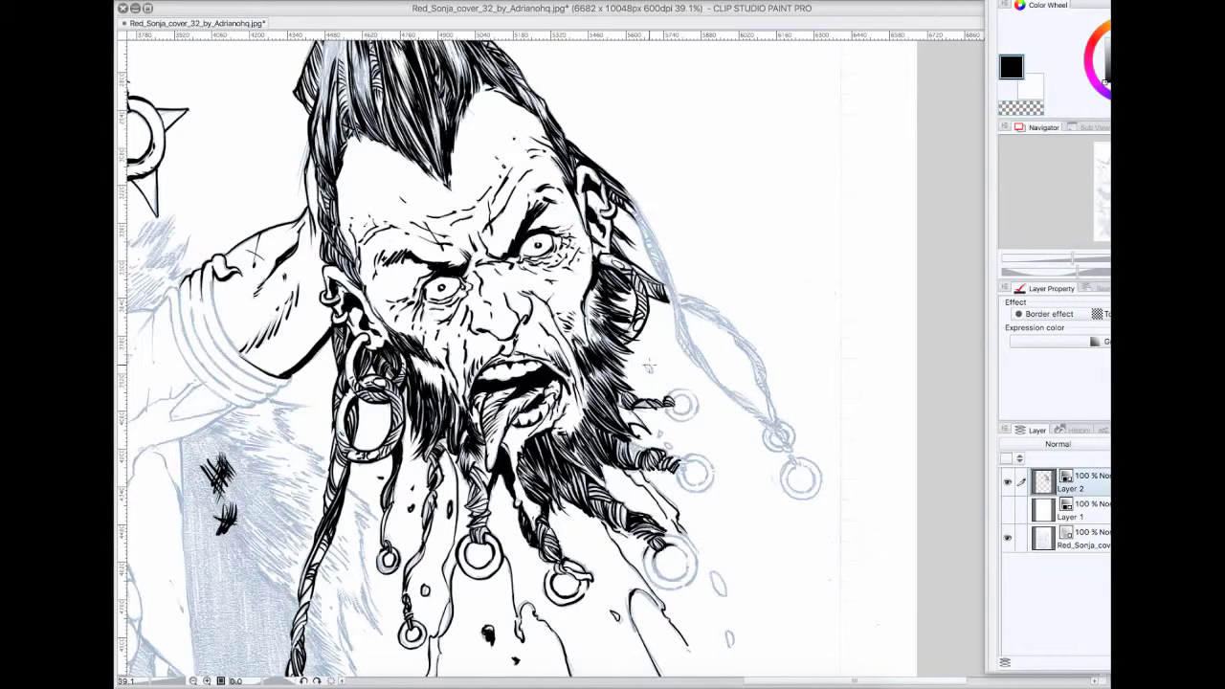
Ink the rings of the upper two beard braids and the small droplets around them, cleaning up the lines.
drag(649, 442, 630, 464)
mouse_move(660, 408)
mouse_down()
mouse_move(695, 398)
mouse_move(677, 419)
mouse_up()
mouse_move(674, 471)
mouse_down()
mouse_move(691, 463)
mouse_move(695, 490)
mouse_move(702, 479)
mouse_up()
drag(689, 457, 701, 485)
mouse_move(687, 466)
mouse_down()
mouse_move(685, 496)
mouse_move(703, 489)
mouse_up()
key(c)
key(c)
drag(683, 486, 701, 491)
drag(655, 557, 678, 578)
key(ctrl+z)
key(c)
drag(622, 424, 634, 423)
key(c)
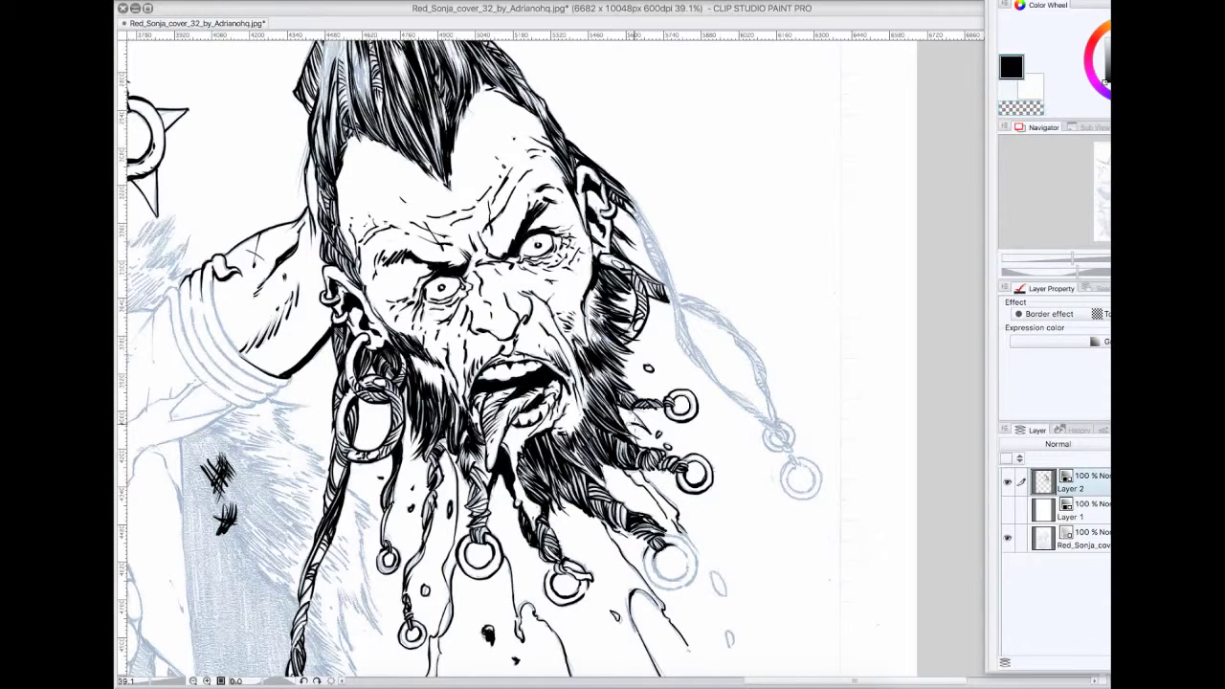
Ink the long braid hanging from behind the far ear down to its end ring.
mouse_move(627, 195)
mouse_down()
mouse_move(709, 379)
mouse_move(735, 398)
mouse_up()
drag(680, 303, 694, 349)
drag(678, 323, 795, 464)
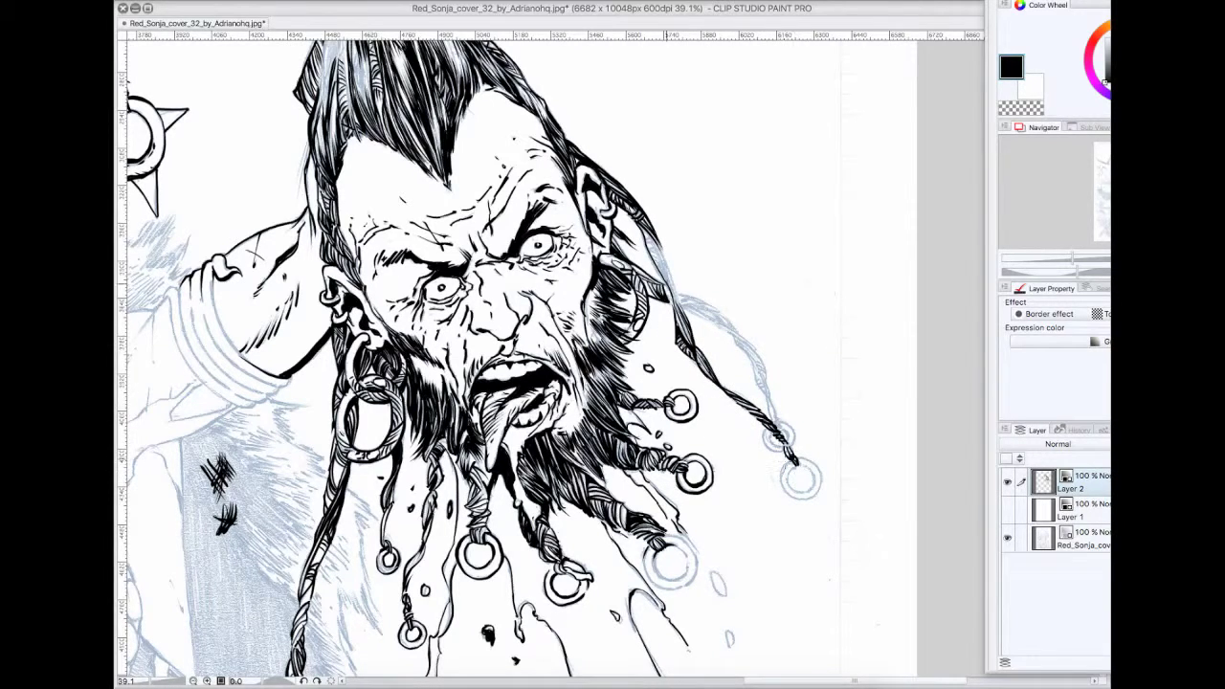
Ink the second long braid that crosses the first and curves outward to the small ring.
drag(643, 234, 691, 342)
mouse_move(676, 289)
mouse_down()
mouse_move(729, 316)
mouse_move(703, 306)
mouse_move(751, 343)
mouse_move(760, 387)
mouse_up()
drag(735, 337, 772, 402)
drag(753, 358, 765, 379)
drag(768, 401, 779, 427)
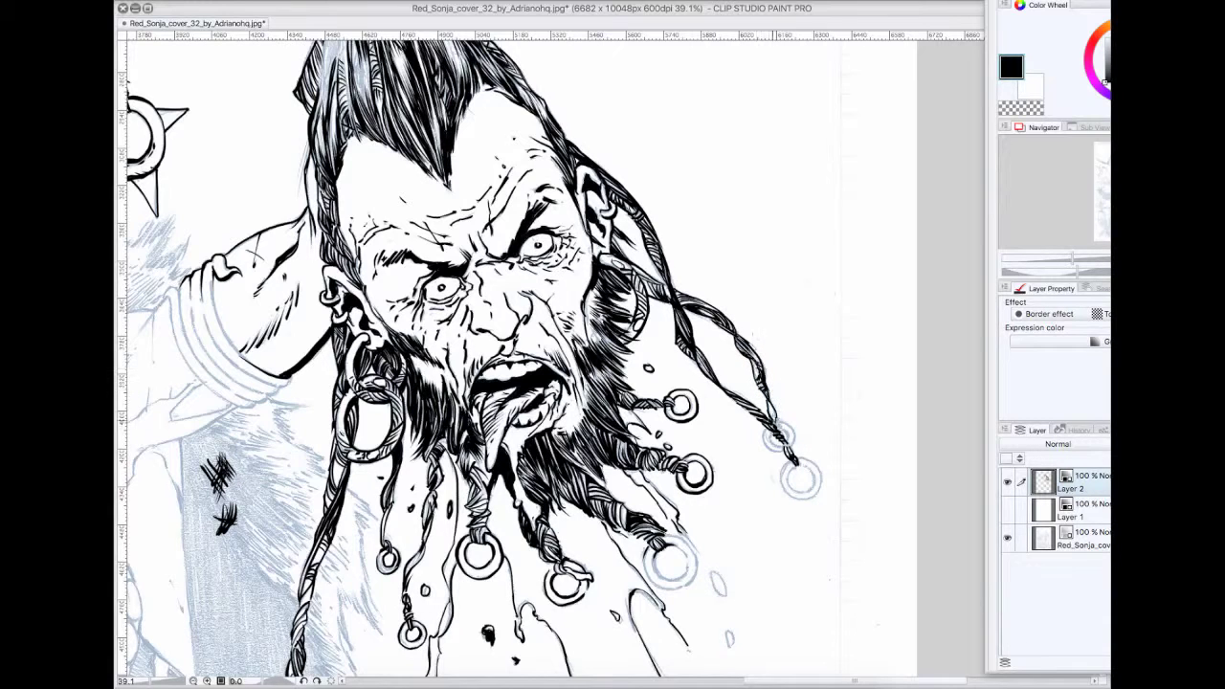
Thicken the braid below the far ear and add more hair strokes around the hoop earring and beard.
drag(632, 263, 649, 291)
mouse_move(635, 268)
mouse_down()
mouse_move(656, 295)
mouse_move(653, 286)
mouse_up()
drag(614, 291, 634, 301)
mouse_move(584, 358)
mouse_down()
mouse_move(603, 379)
mouse_move(633, 381)
mouse_up()
drag(605, 371, 635, 381)
drag(605, 327, 588, 349)
drag(622, 333, 599, 350)
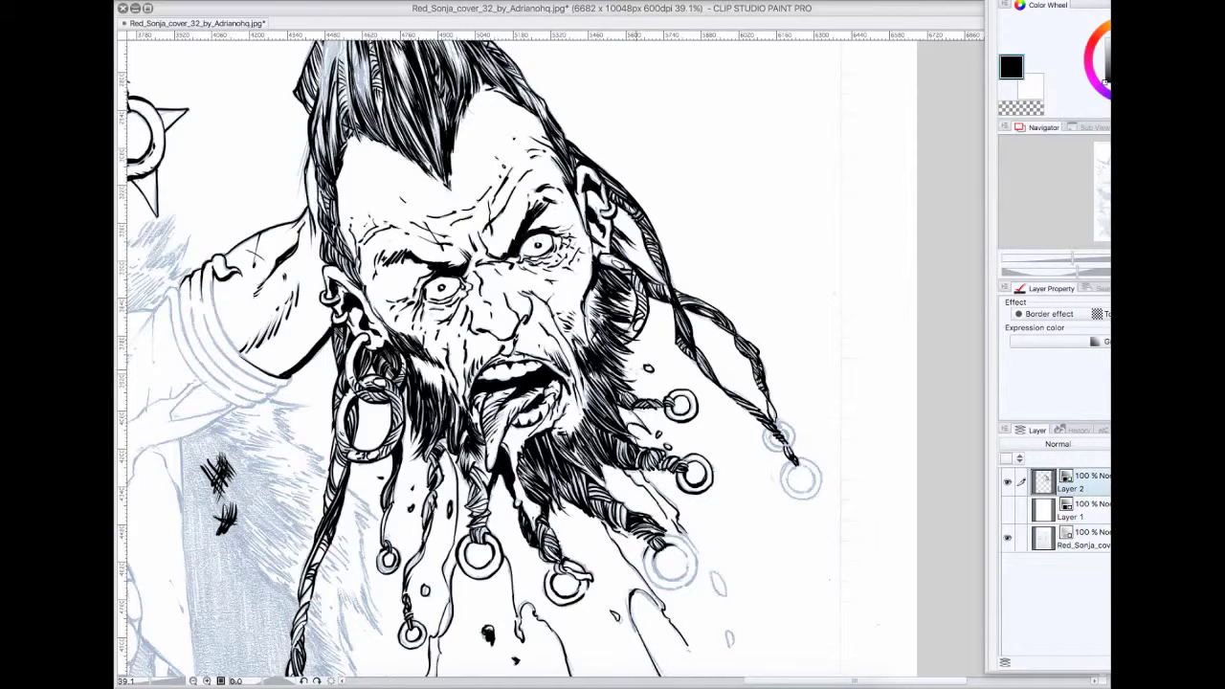
Ink the remaining braid rings and outer droplets, and show the white Layer 1 to check the inks.
mouse_move(670, 580)
mouse_down()
mouse_move(686, 545)
mouse_move(670, 541)
mouse_move(693, 584)
mouse_up()
drag(714, 572, 731, 647)
mouse_move(771, 442)
mouse_down()
mouse_move(787, 426)
mouse_move(795, 446)
mouse_up()
drag(766, 402, 777, 423)
mouse_move(787, 470)
mouse_down()
mouse_move(813, 479)
mouse_move(814, 502)
mouse_move(810, 457)
mouse_move(815, 499)
mouse_up()
click(1007, 512)
drag(1072, 258, 1064, 259)
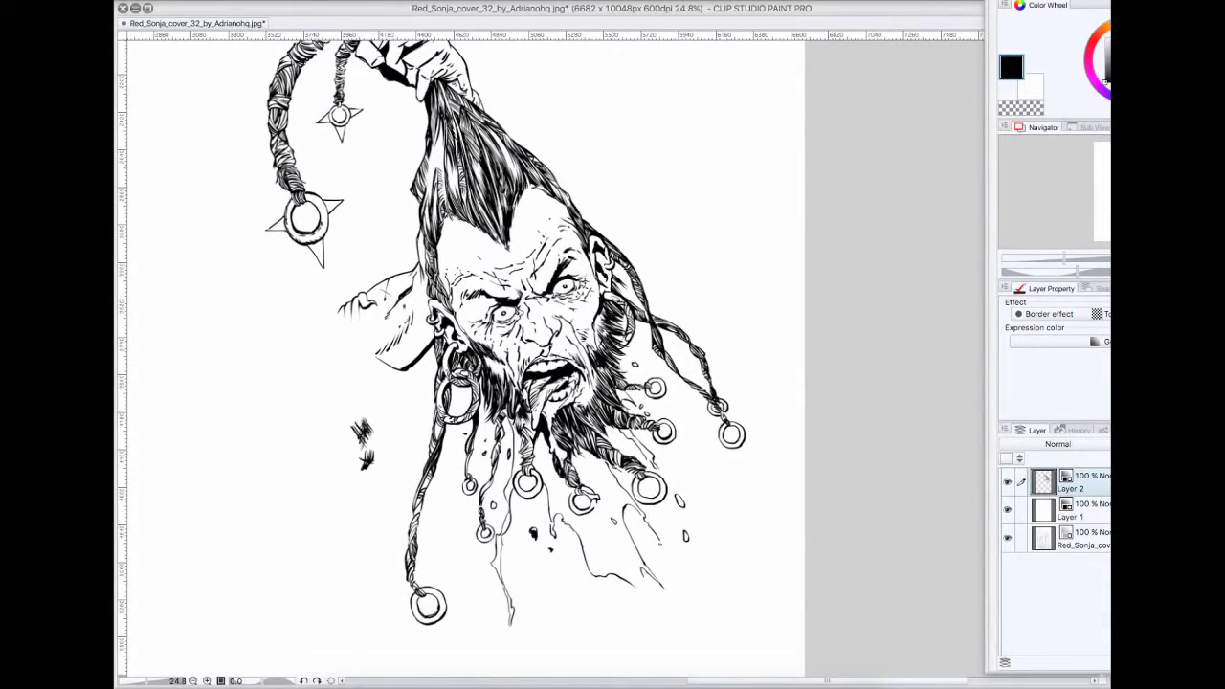